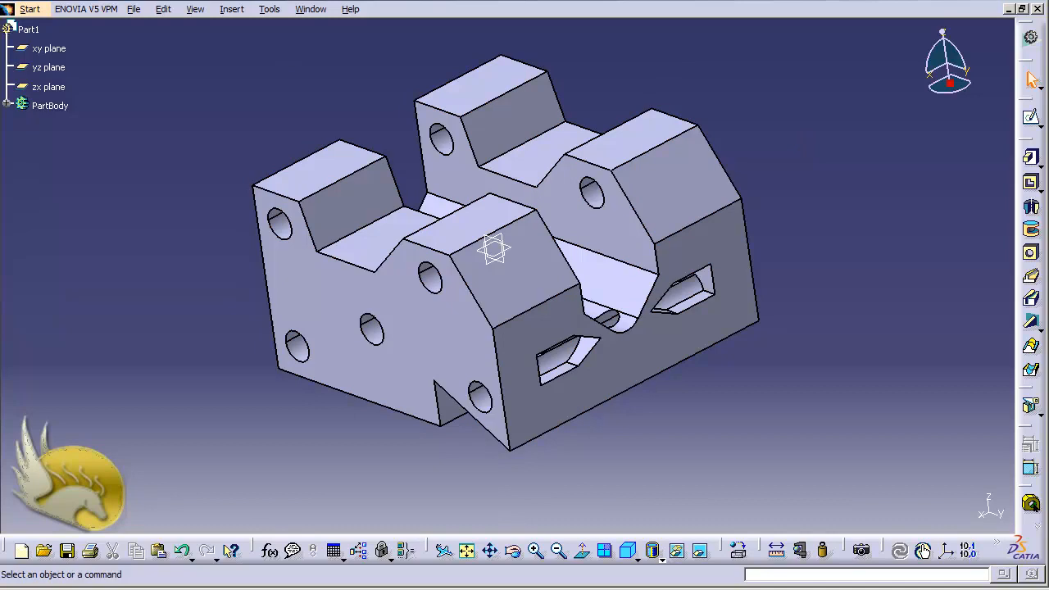
Start a new drawing of the part in the Drafting workbench.
left_click(29, 9)
mouse_move(156, 41)
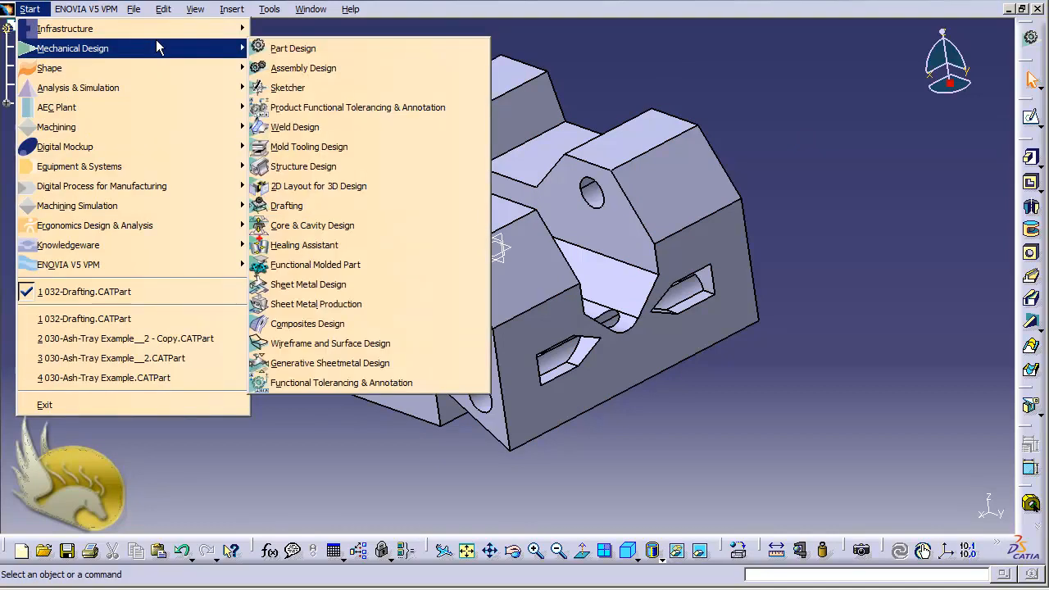
left_click(299, 214)
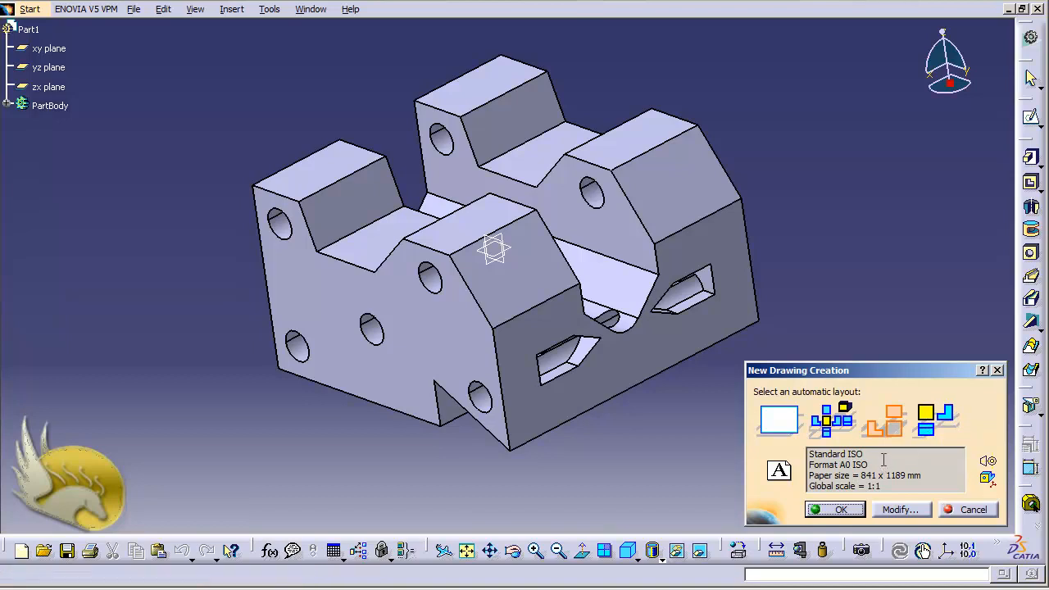
Review the available drawing standards and sheet styles in the new drawing's sheet settings.
left_click(887, 504)
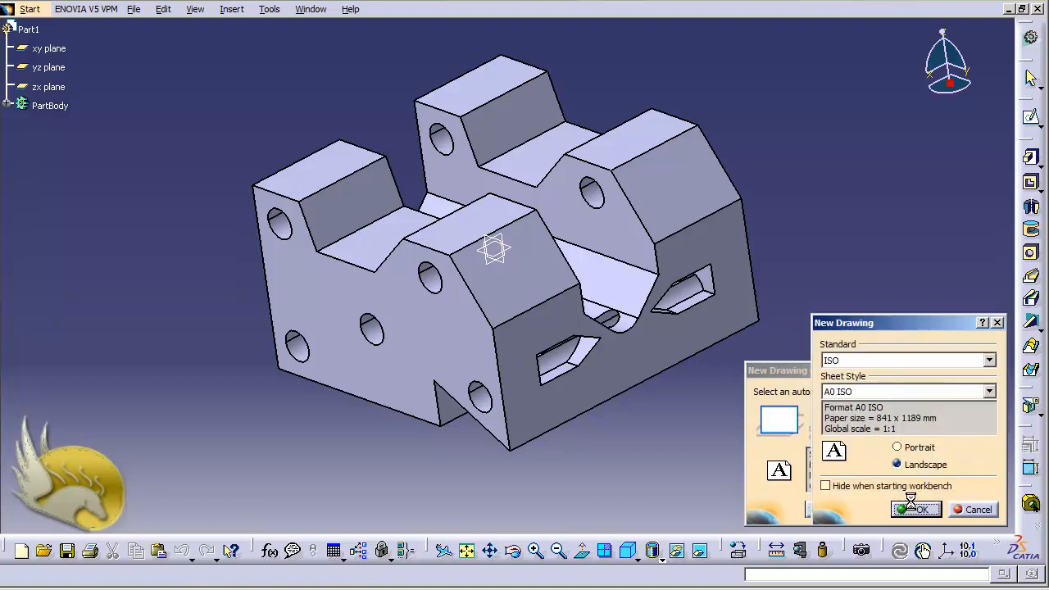
left_click(989, 361)
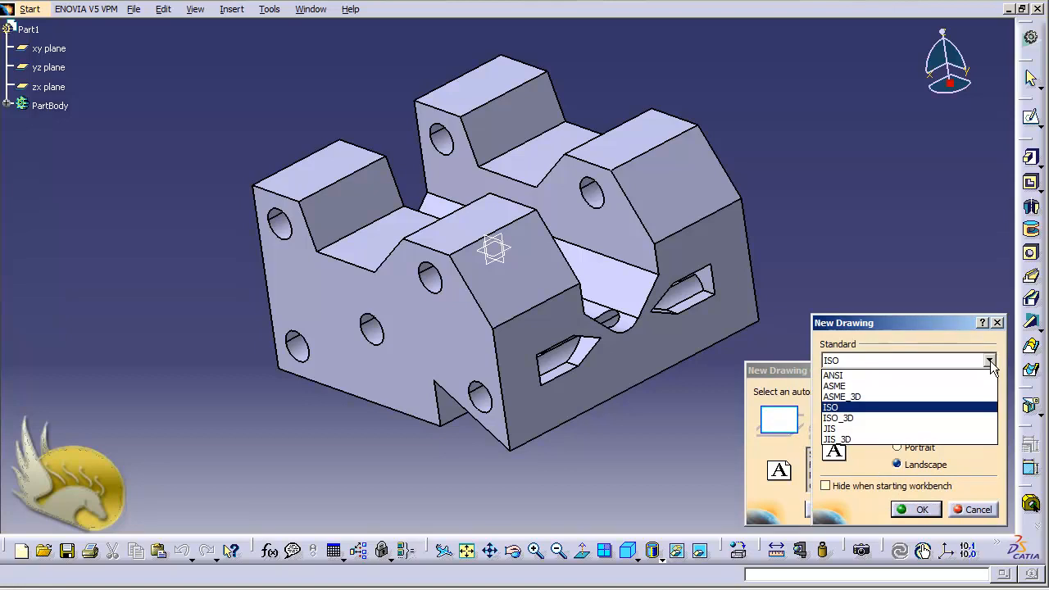
left_click(990, 362)
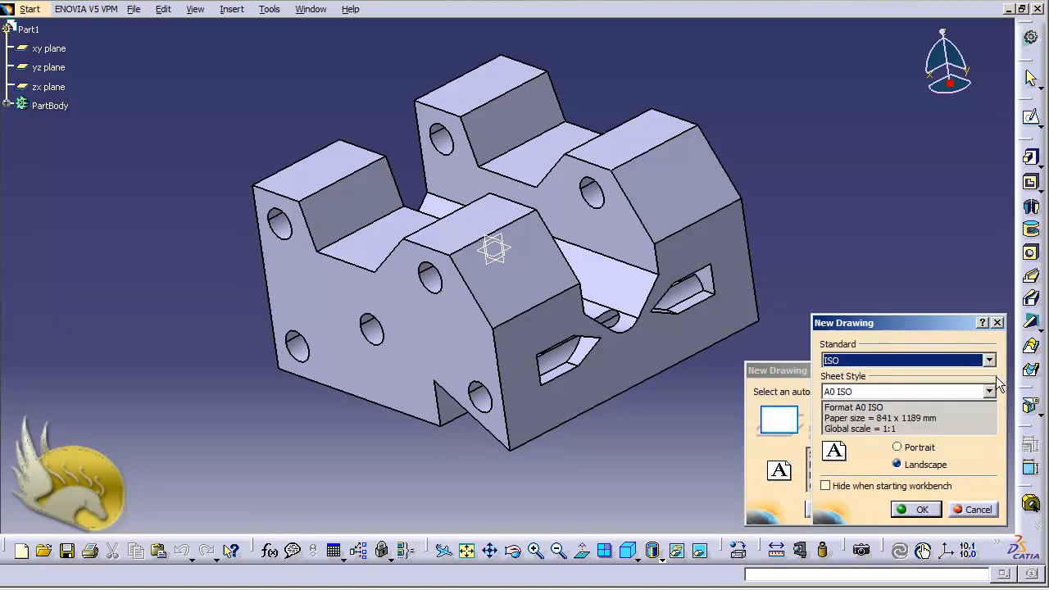
left_click(990, 392)
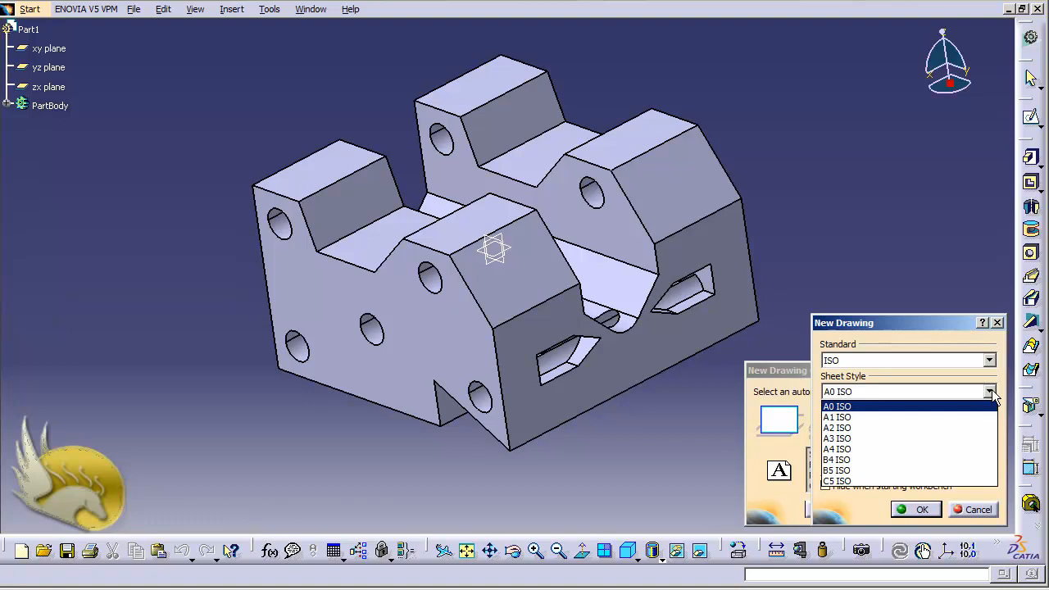
left_click(992, 392)
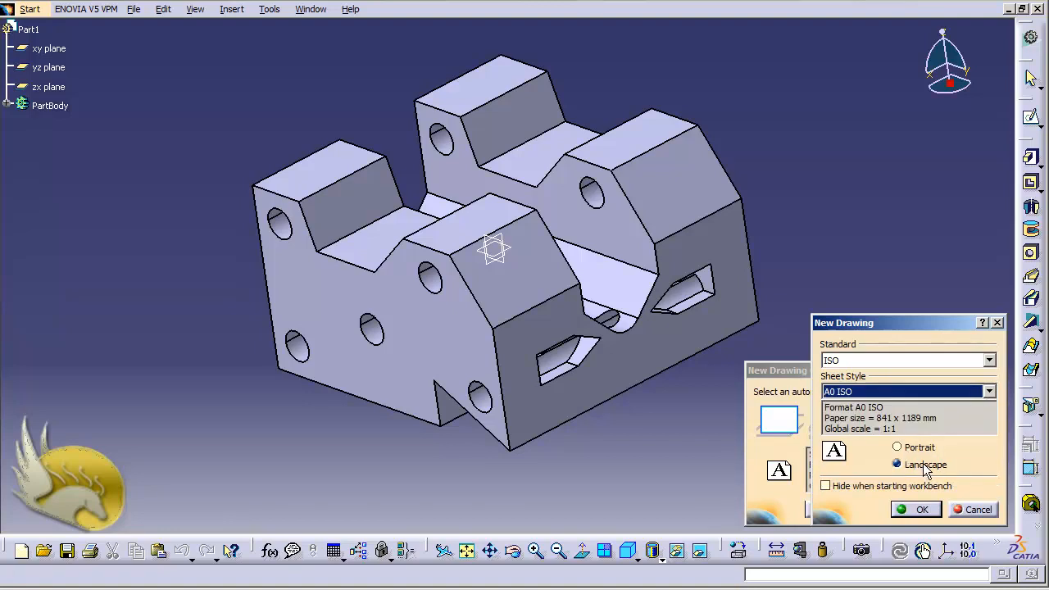
left_click(972, 510)
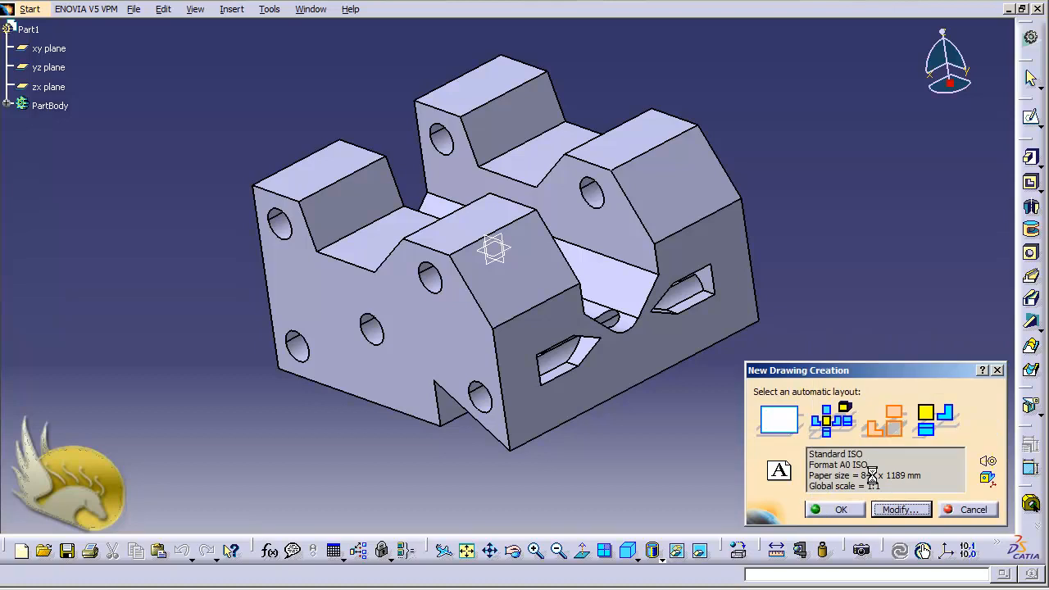
left_click(914, 511)
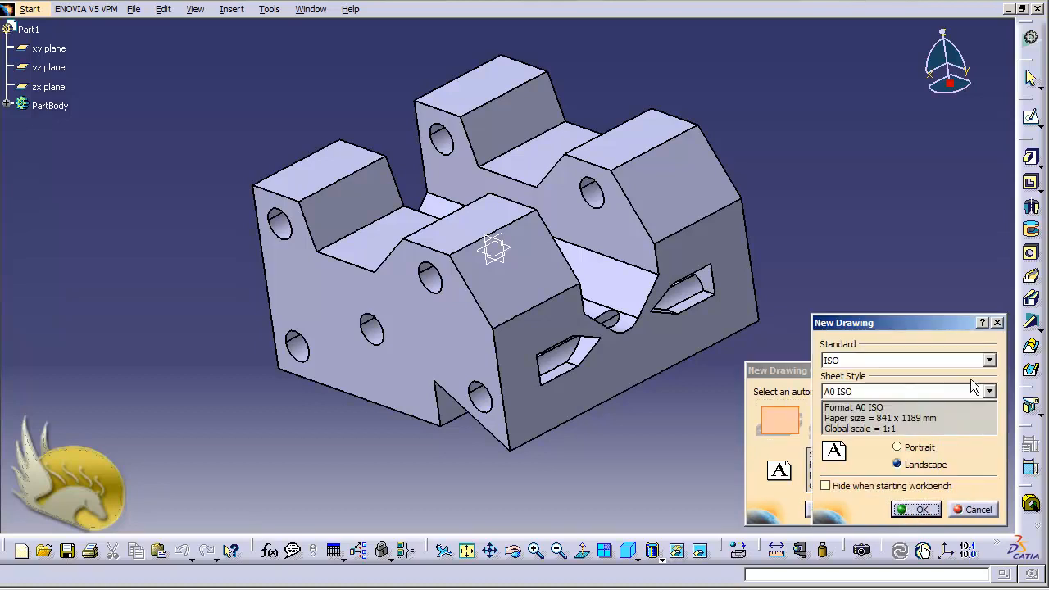
left_click(989, 360)
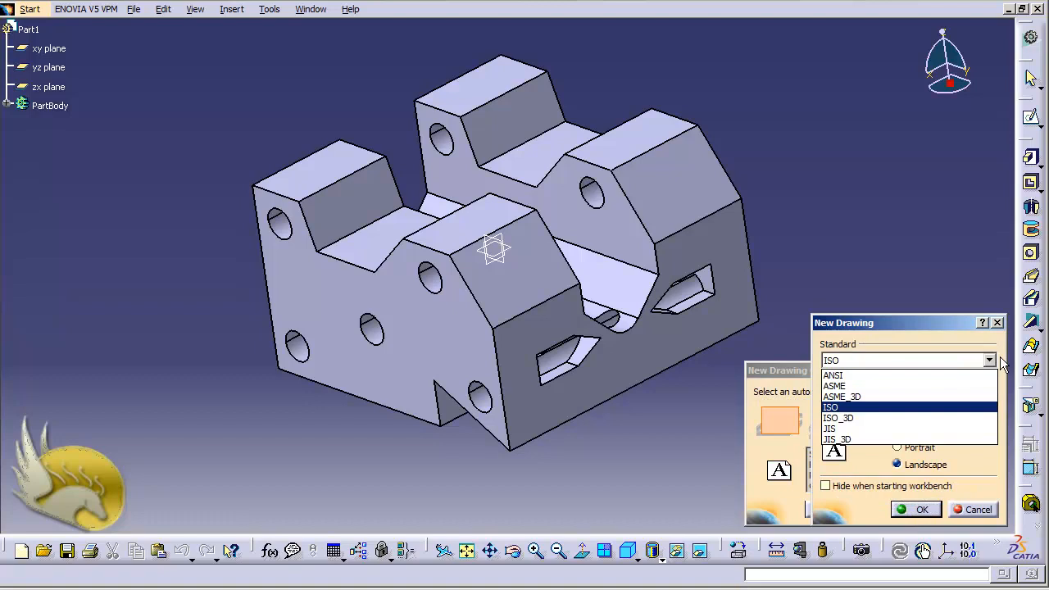
left_click(991, 362)
left_click(990, 392)
left_click(993, 392)
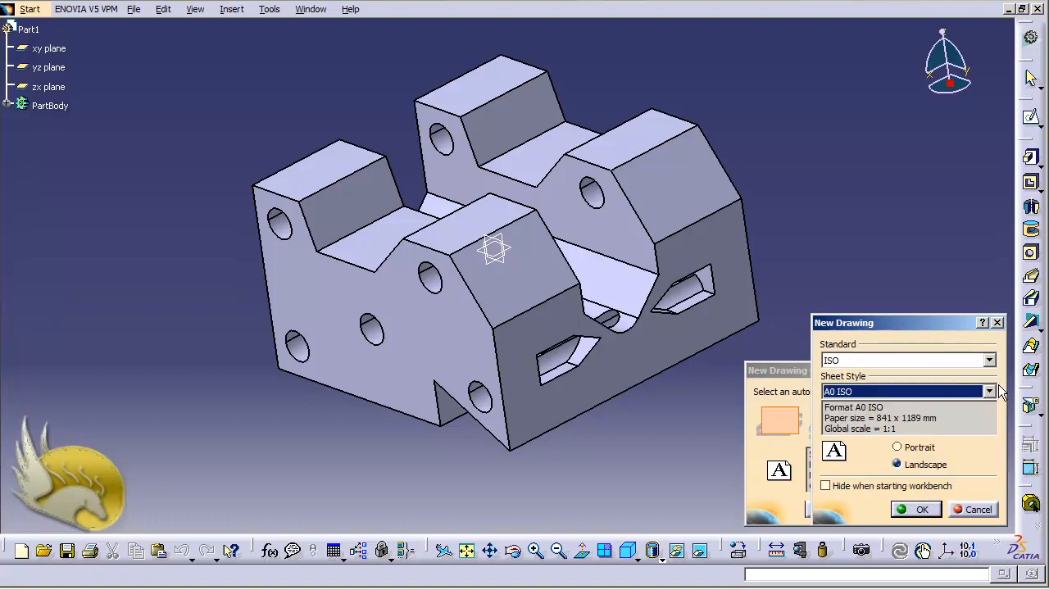
left_click(979, 516)
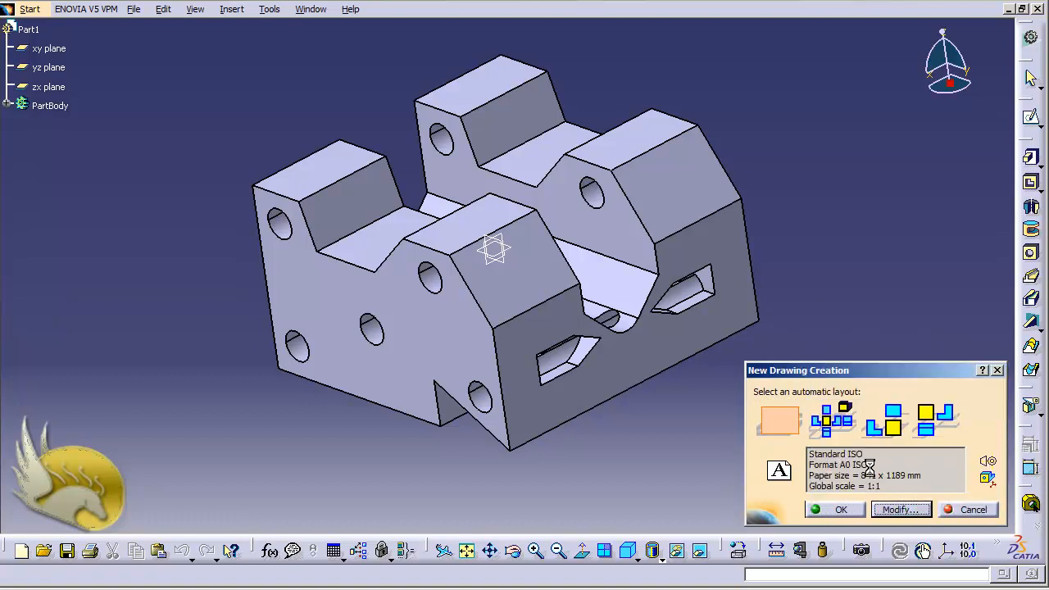
Create the drawing with the automatic Front, Bottom and Right view layout.
left_click(895, 431)
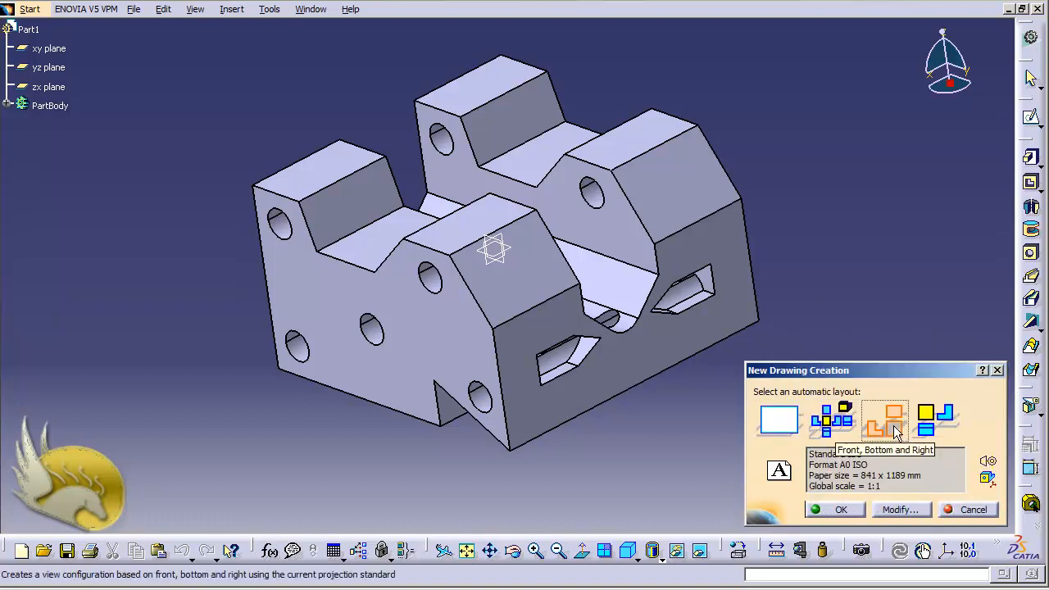
left_click(841, 509)
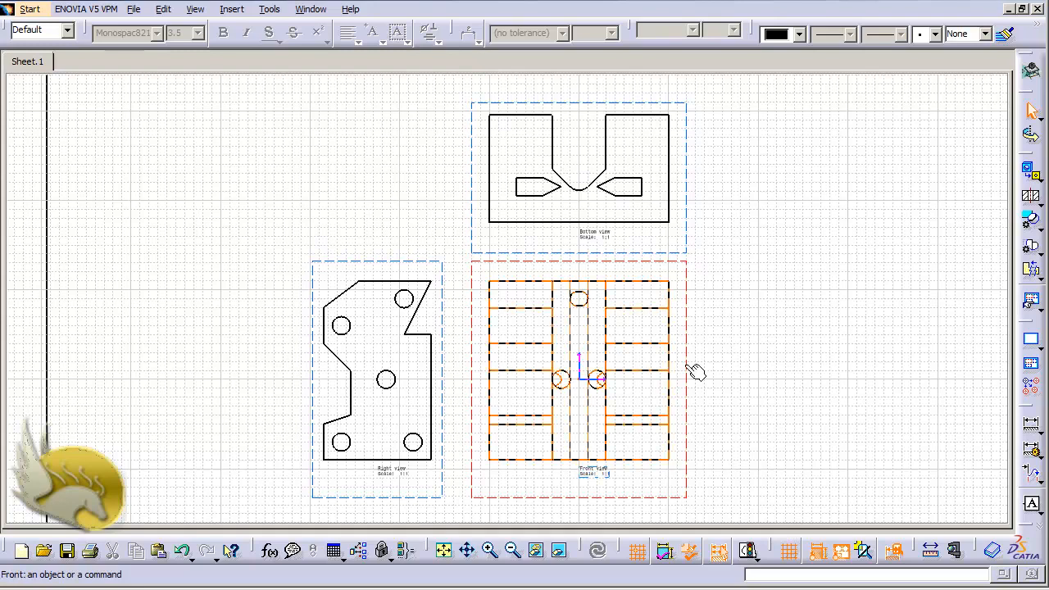
Shift the whole view group via the front view, and adjust the right and bottom views' spacing from it.
left_click_drag(693, 366, 671, 397)
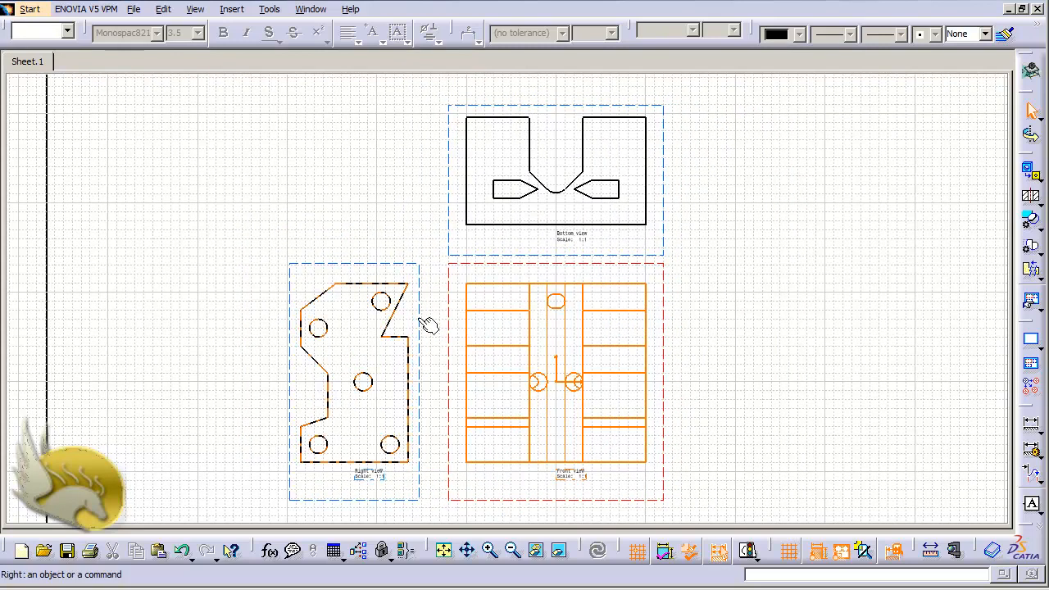
mouse_move(428, 324)
left_mouse_down()
mouse_move(218, 326)
mouse_move(395, 295)
mouse_move(400, 283)
mouse_move(408, 342)
mouse_move(273, 346)
mouse_move(429, 345)
left_mouse_up()
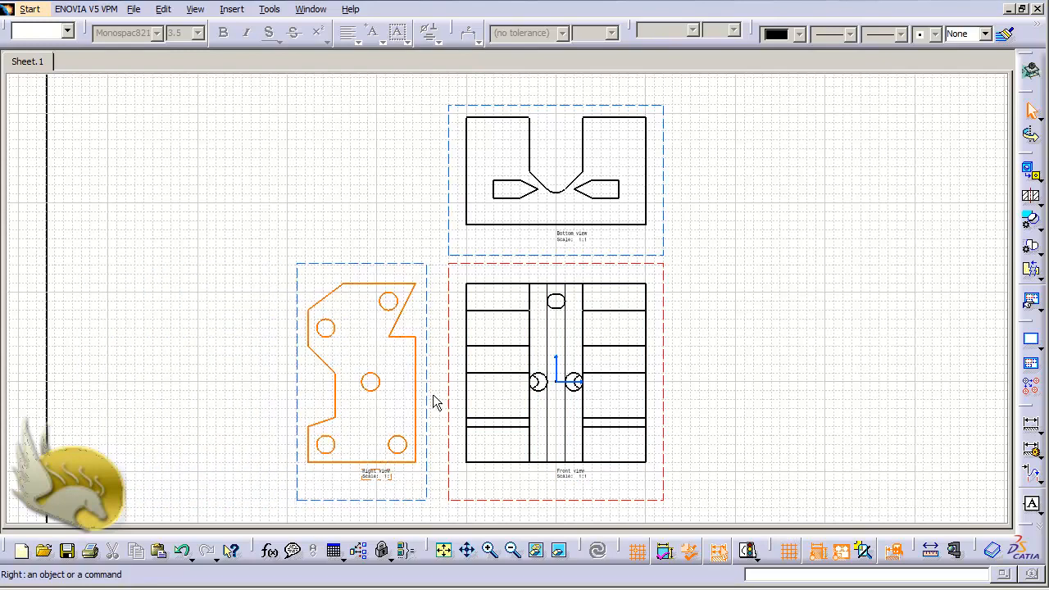
mouse_move(456, 236)
left_mouse_down()
mouse_move(457, 186)
mouse_move(440, 206)
mouse_move(497, 204)
mouse_move(318, 198)
mouse_move(530, 227)
left_mouse_up()
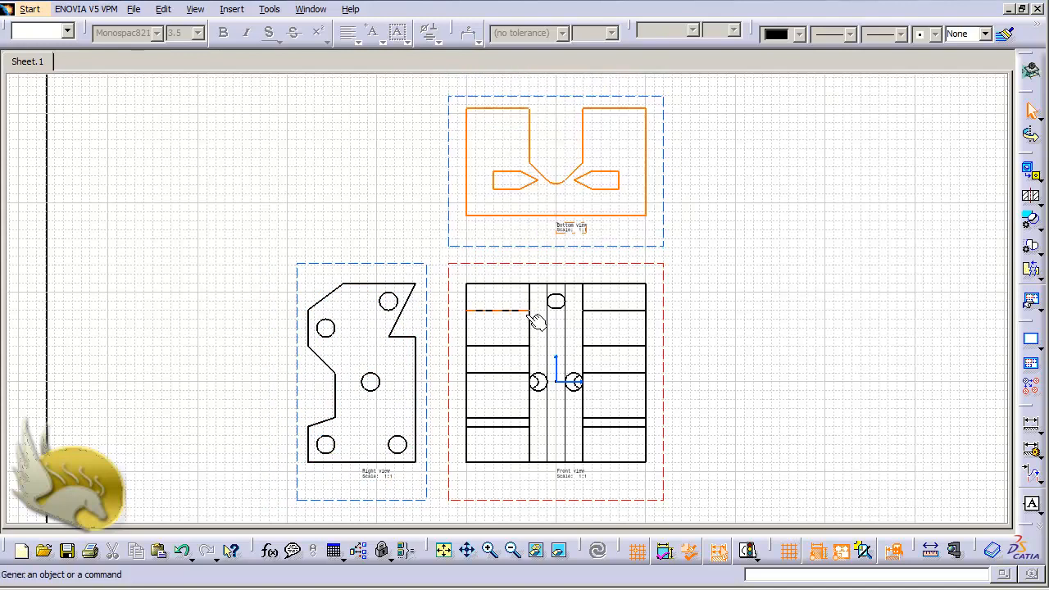
left_click(710, 351)
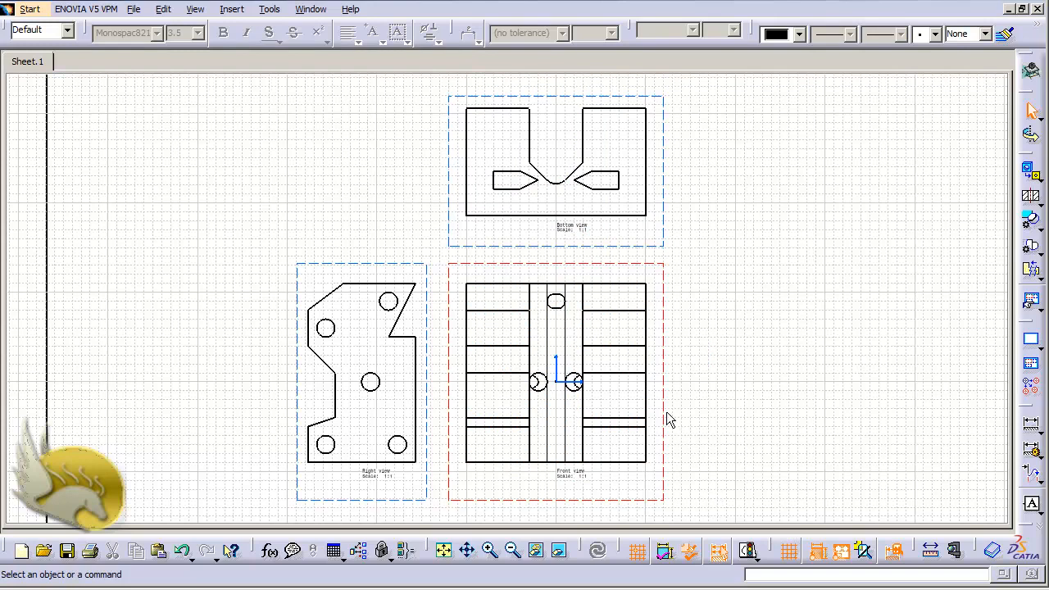
Make the bottom view the active view.
double_click(665, 177)
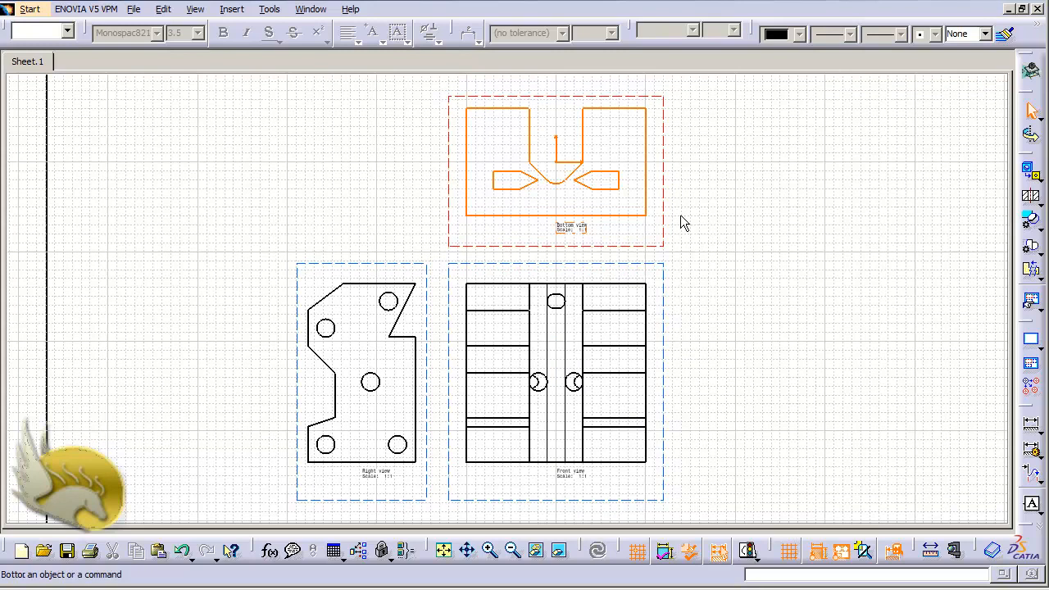
left_click(694, 260)
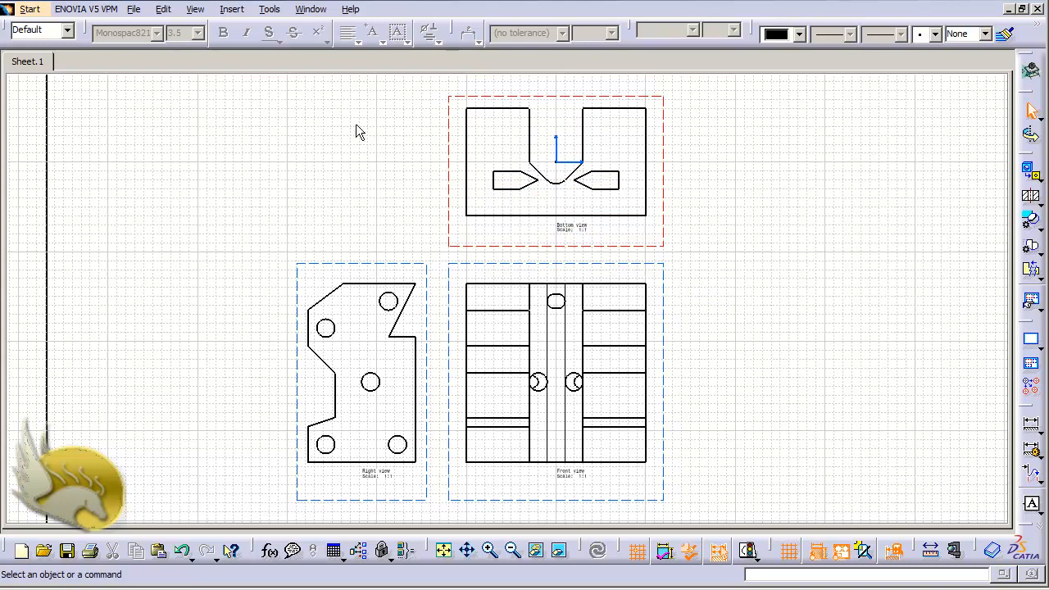
Start an isometric view from the sloped upper face of the 3D part and rotate its preview to 30 degrees.
left_click(233, 10)
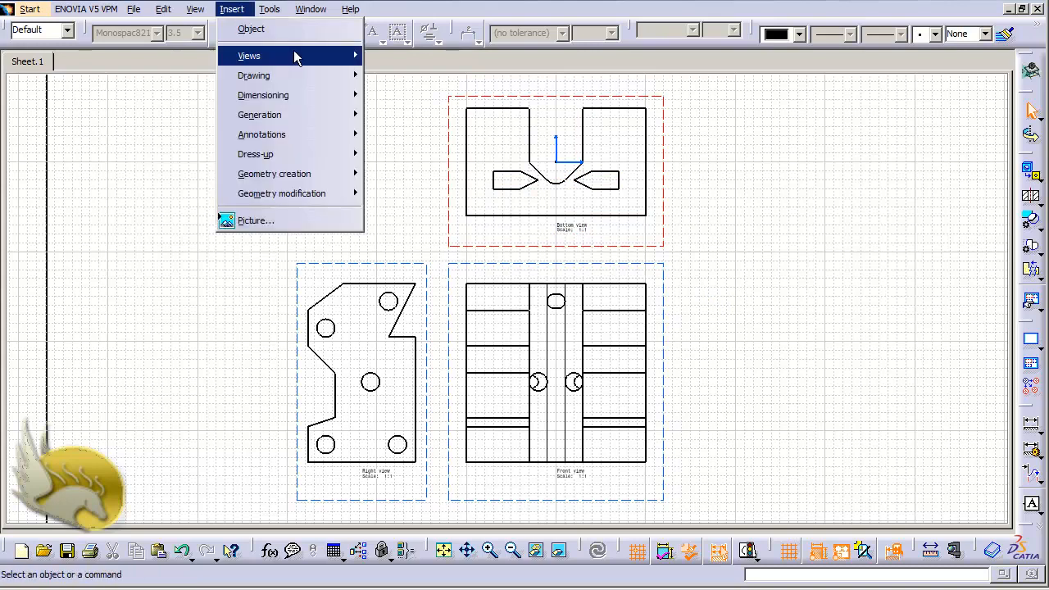
mouse_move(297, 54)
mouse_move(419, 59)
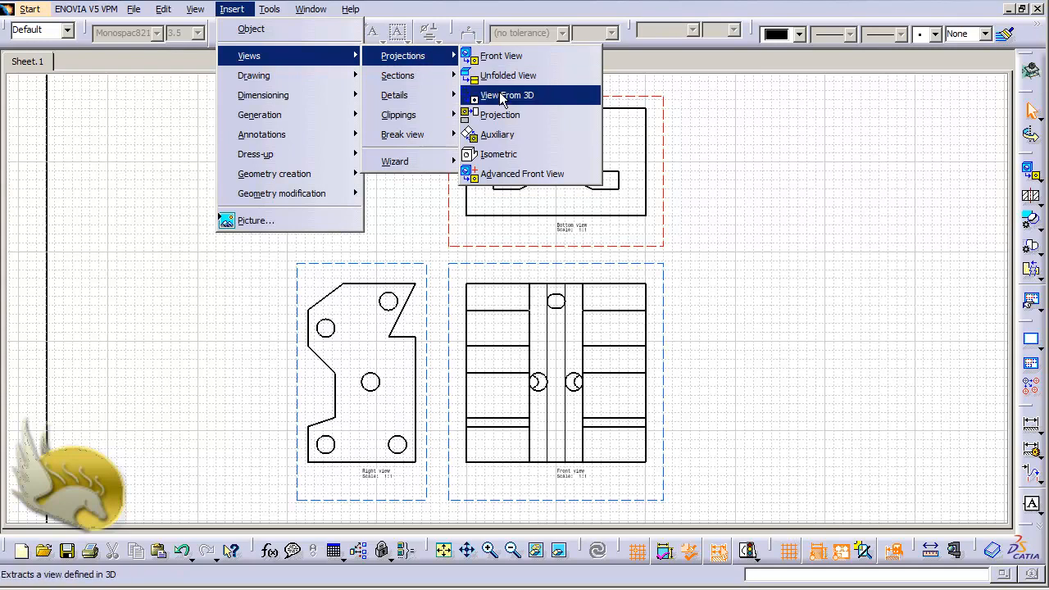
left_click(510, 156)
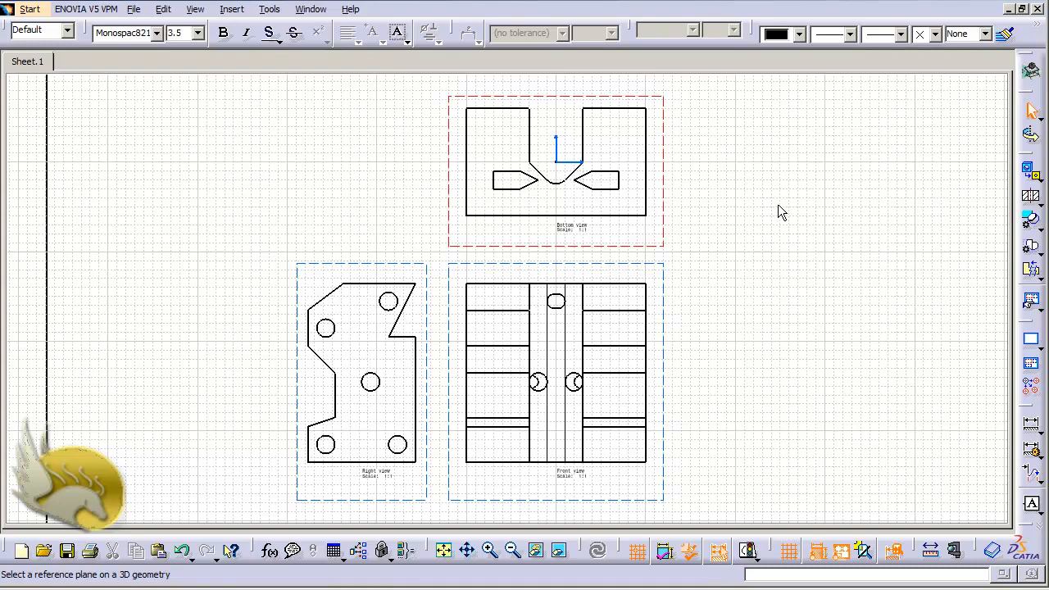
key("ctrl+Tab")
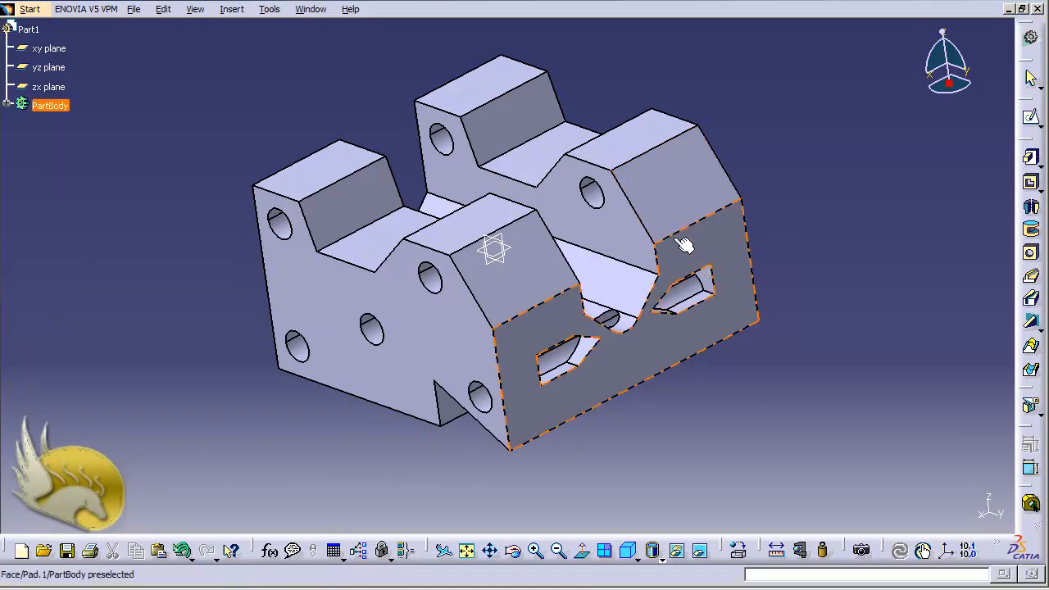
left_click(665, 199)
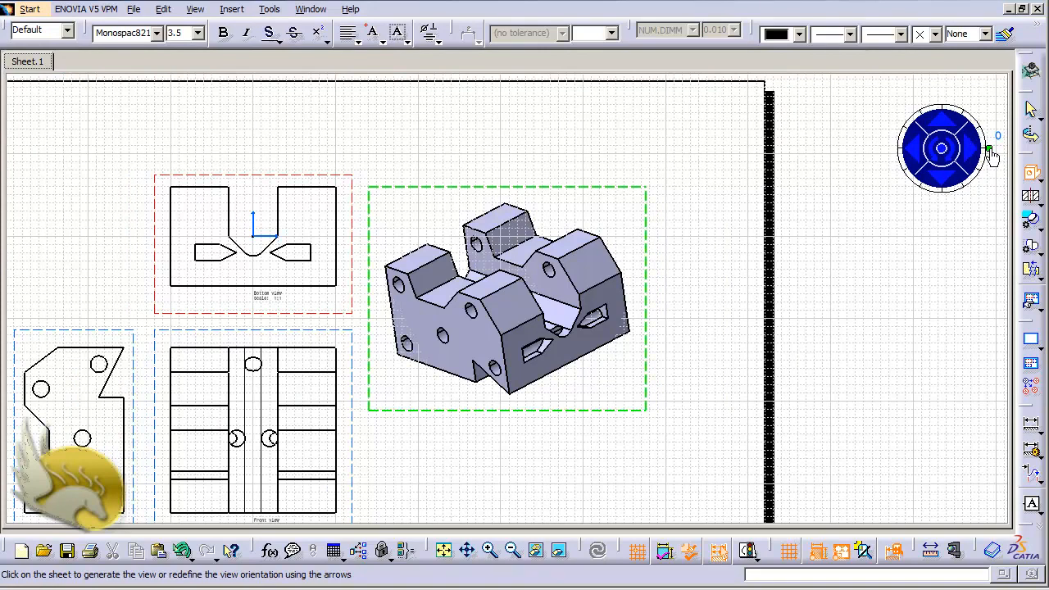
left_click_drag(991, 156, 967, 123)
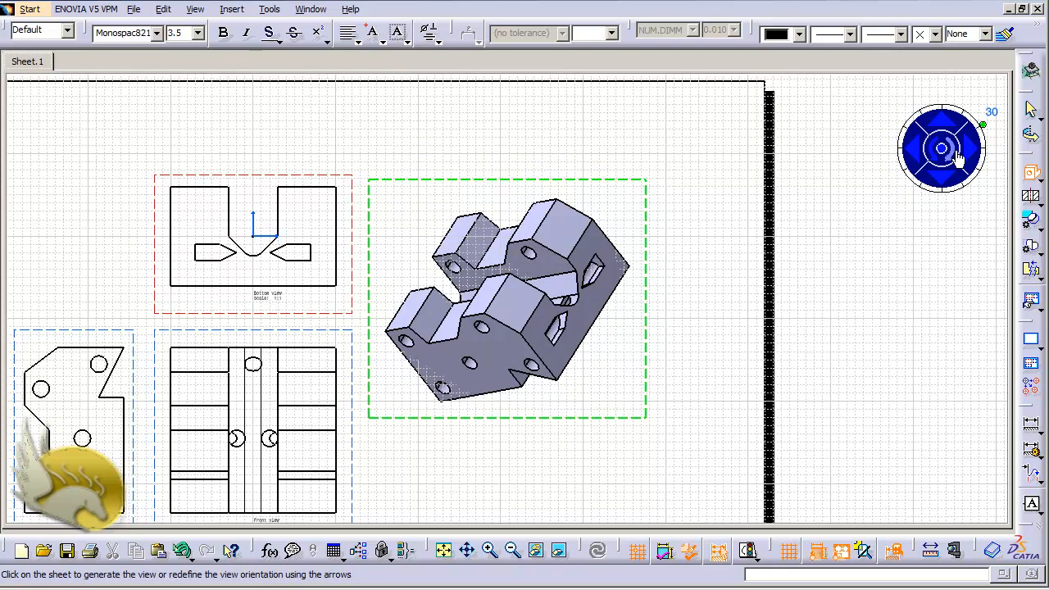
Try out the isometric preview's orientation controls by rotating it in-plane, sideways and vertically, reversing each turn.
left_click(953, 152)
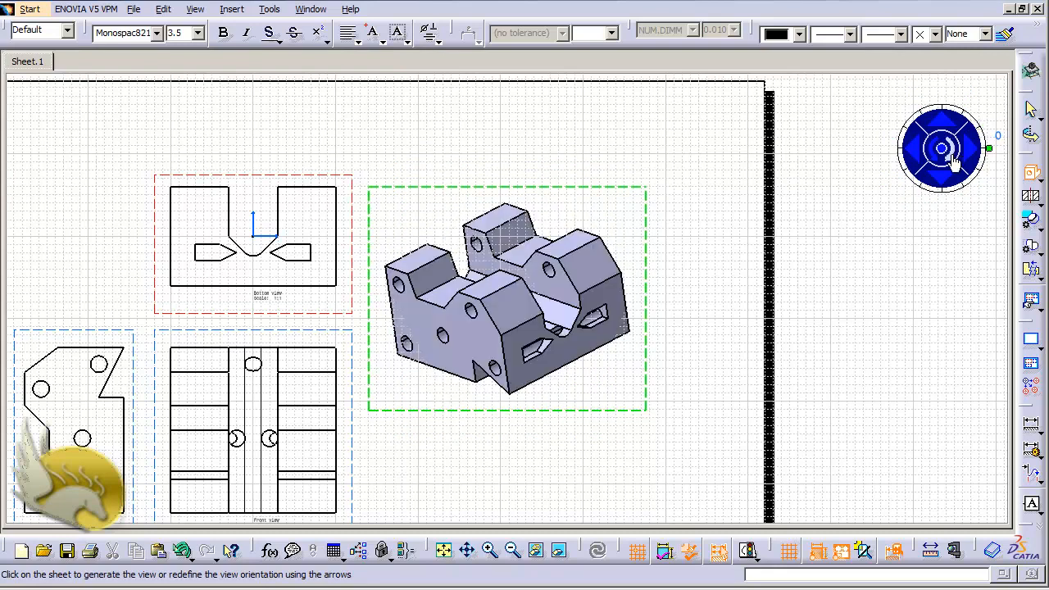
left_click(929, 155)
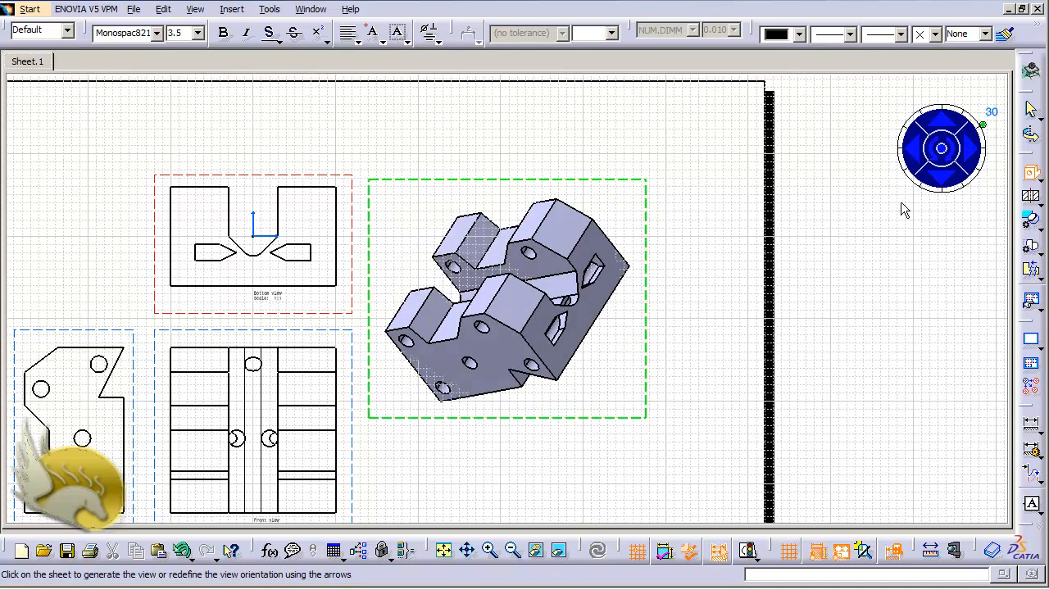
left_click(973, 153)
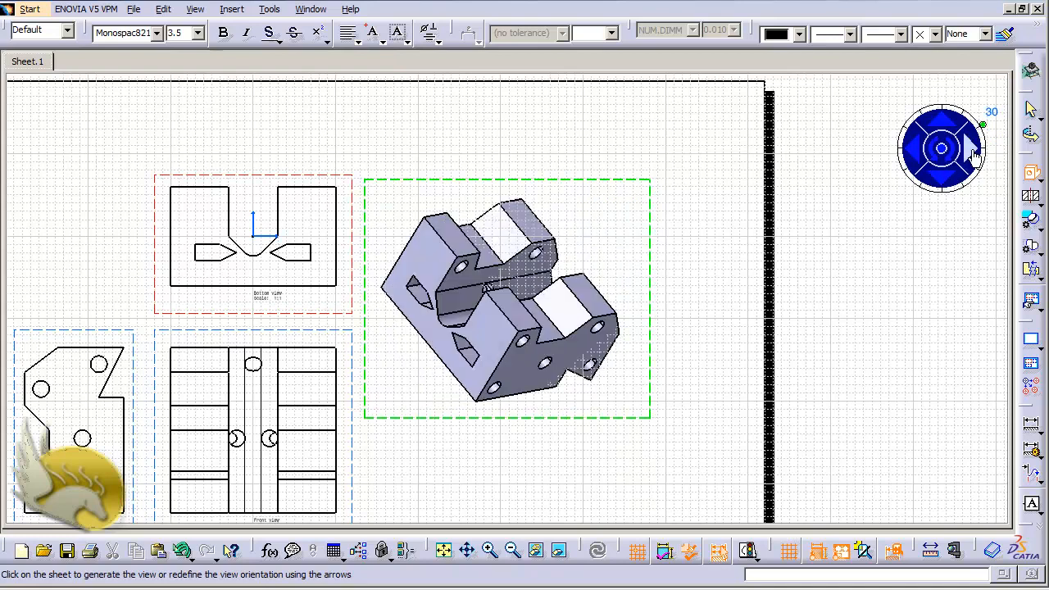
left_click(911, 150)
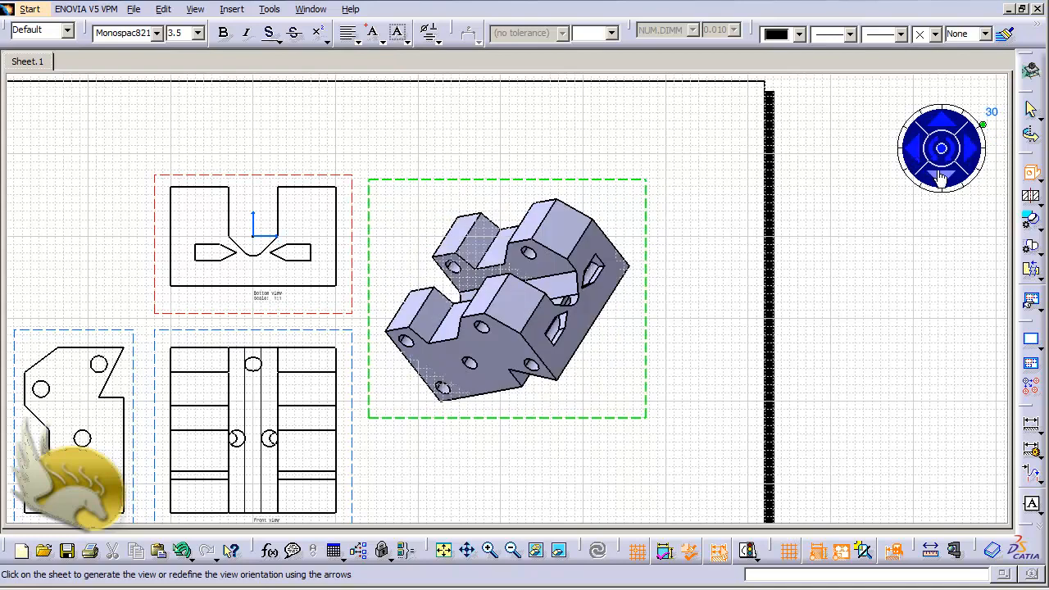
left_click(940, 179)
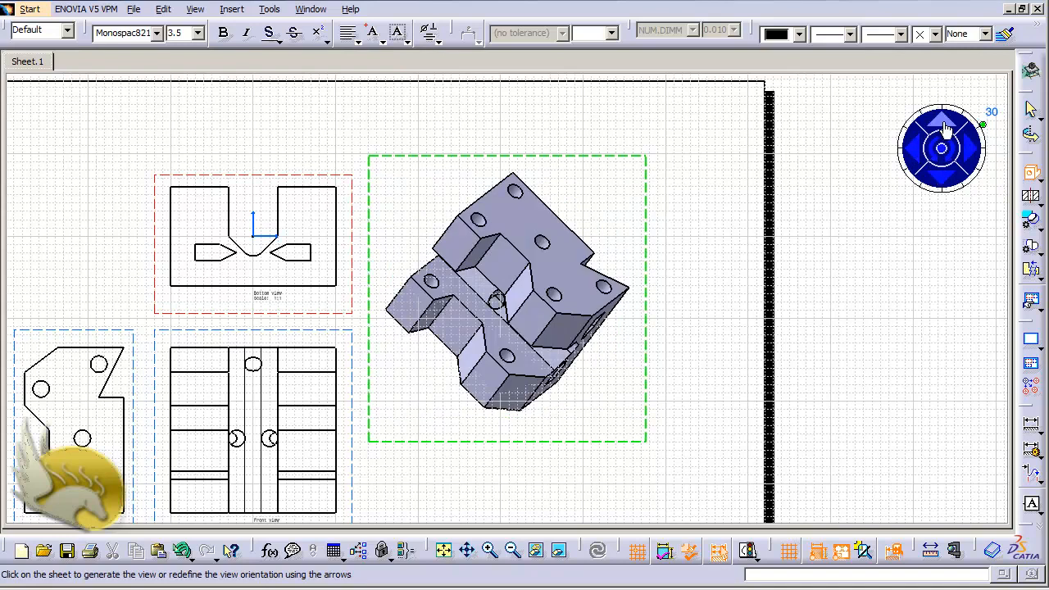
left_click(944, 127)
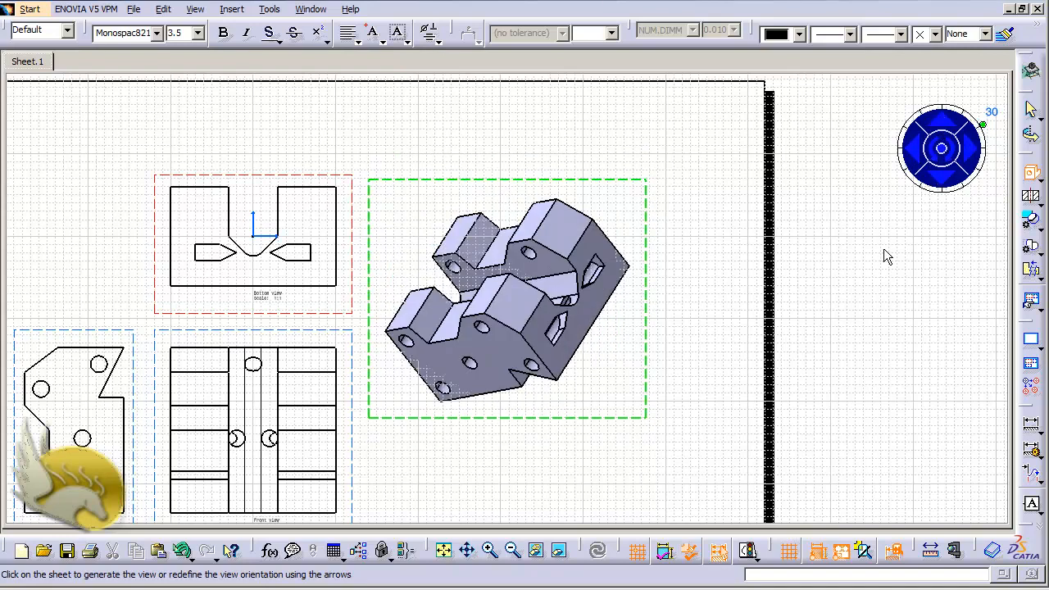
Generate the isometric view beside the bottom view and make it the active view.
left_click(942, 150)
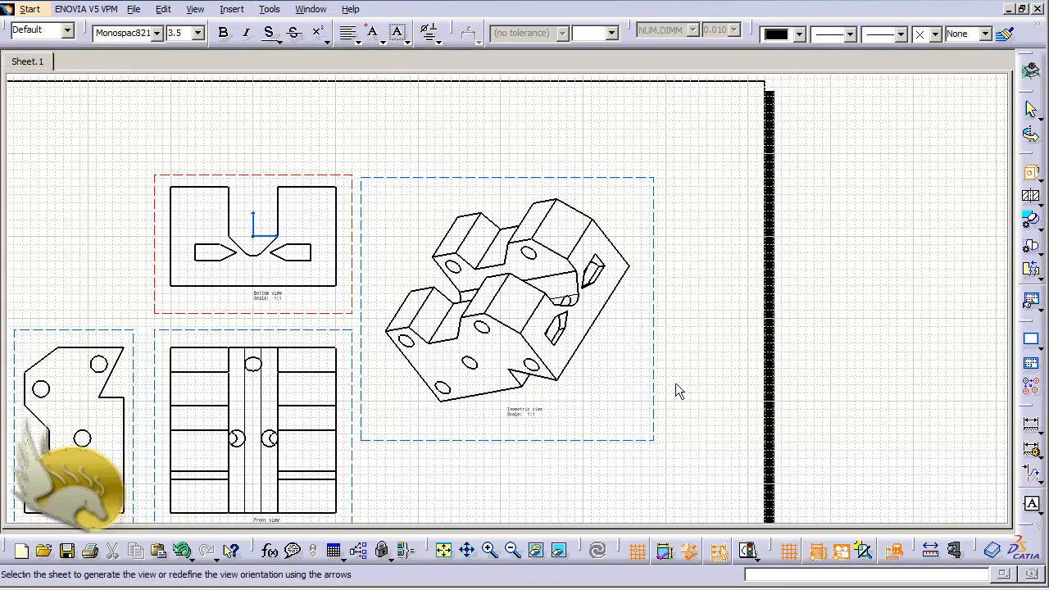
double_click(664, 341)
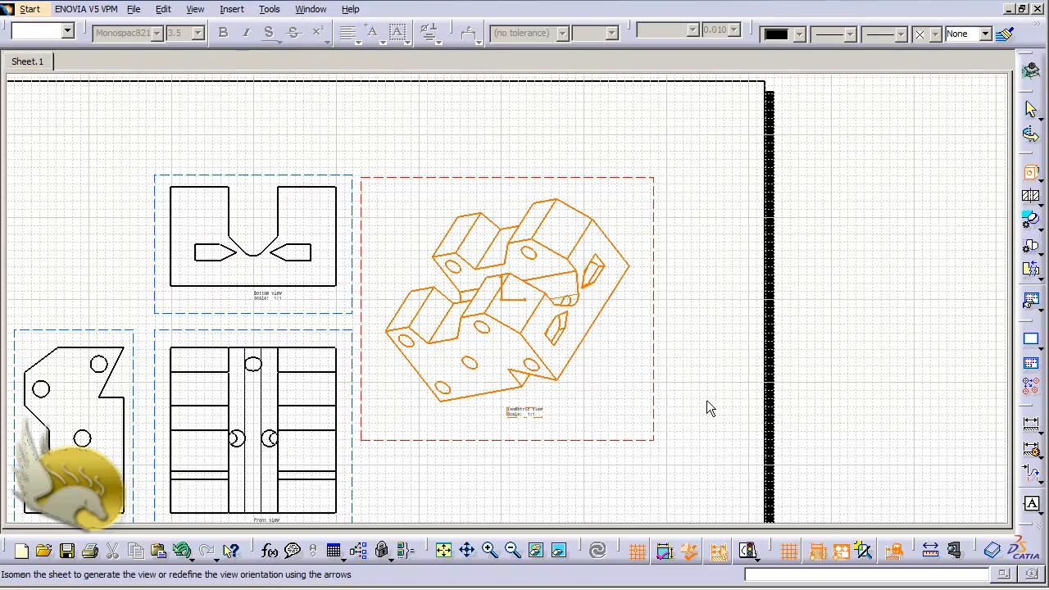
left_click(693, 335)
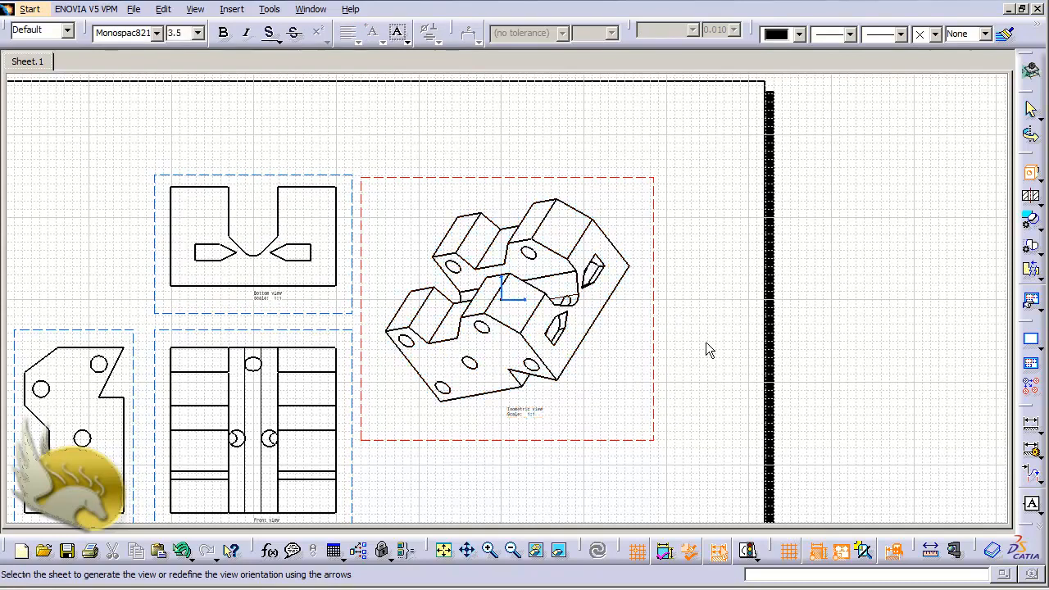
Create an auxiliary view from a sloped reference line drawn across the lower part of the isometric view, placing it below that view.
left_click(231, 9)
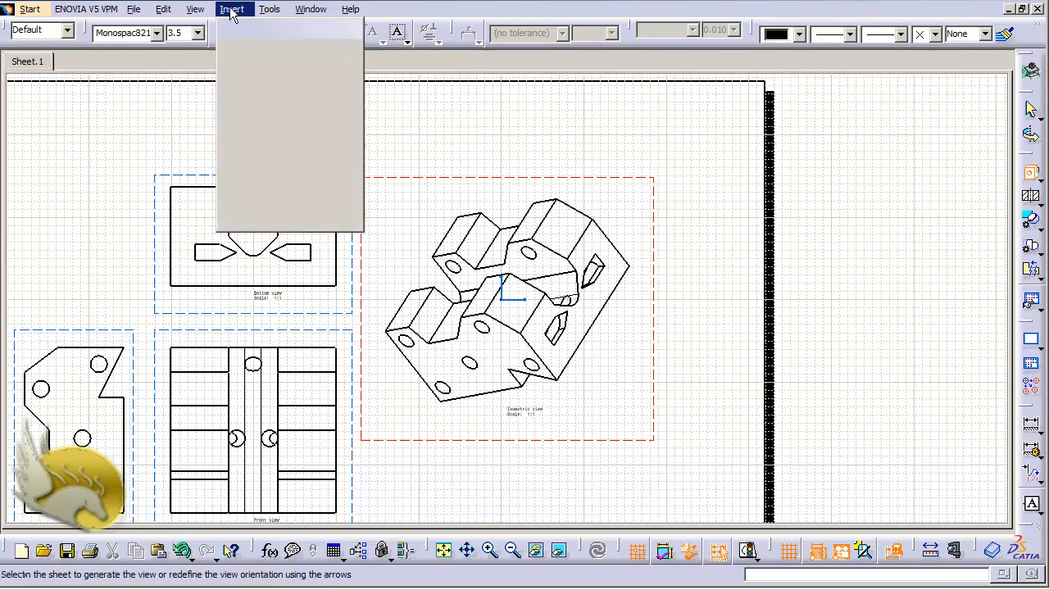
mouse_move(323, 55)
mouse_move(387, 64)
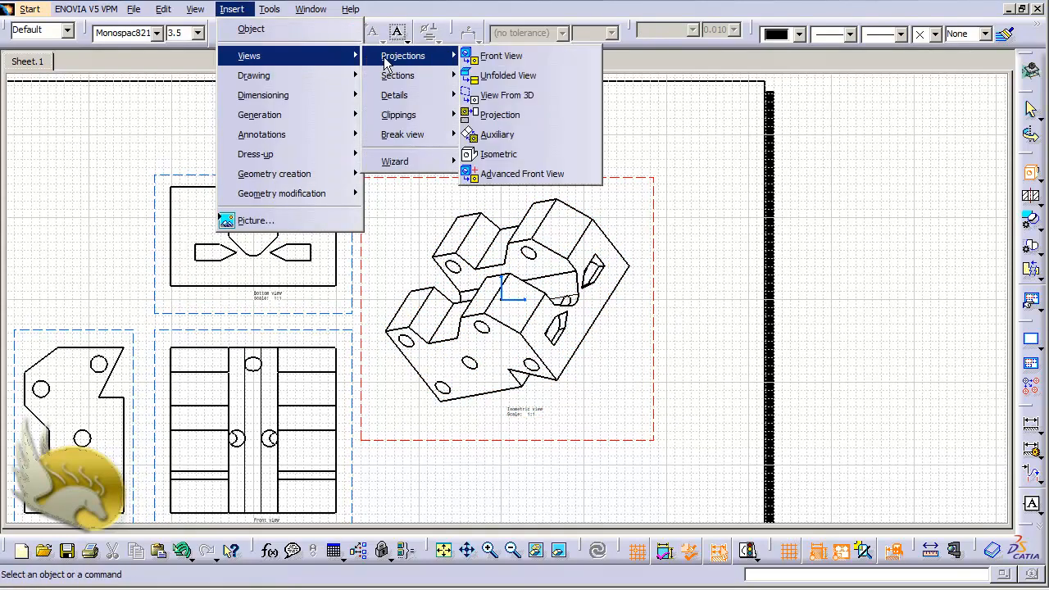
left_click(518, 137)
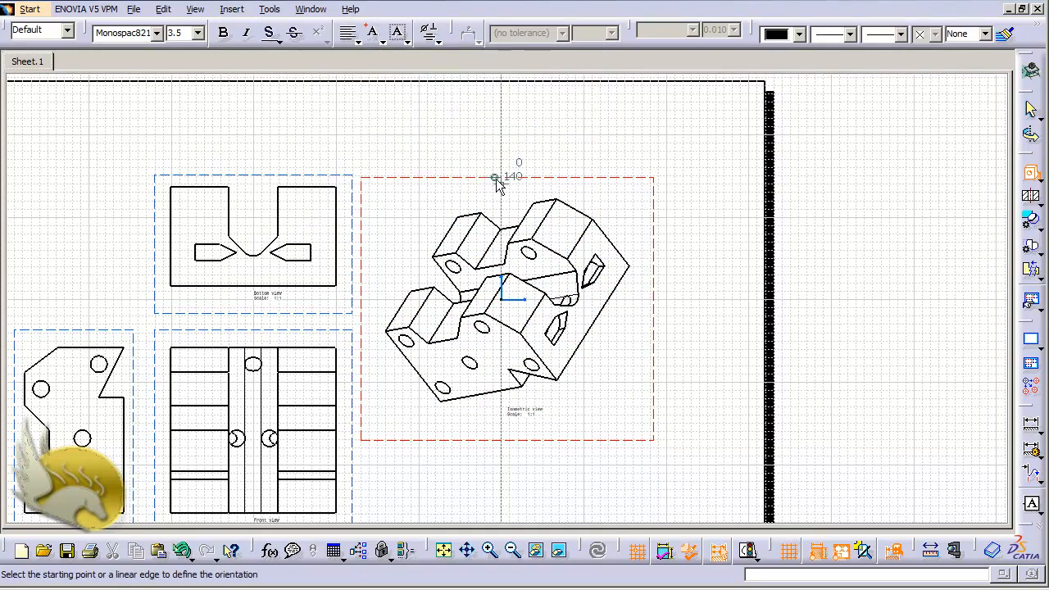
left_click(395, 381)
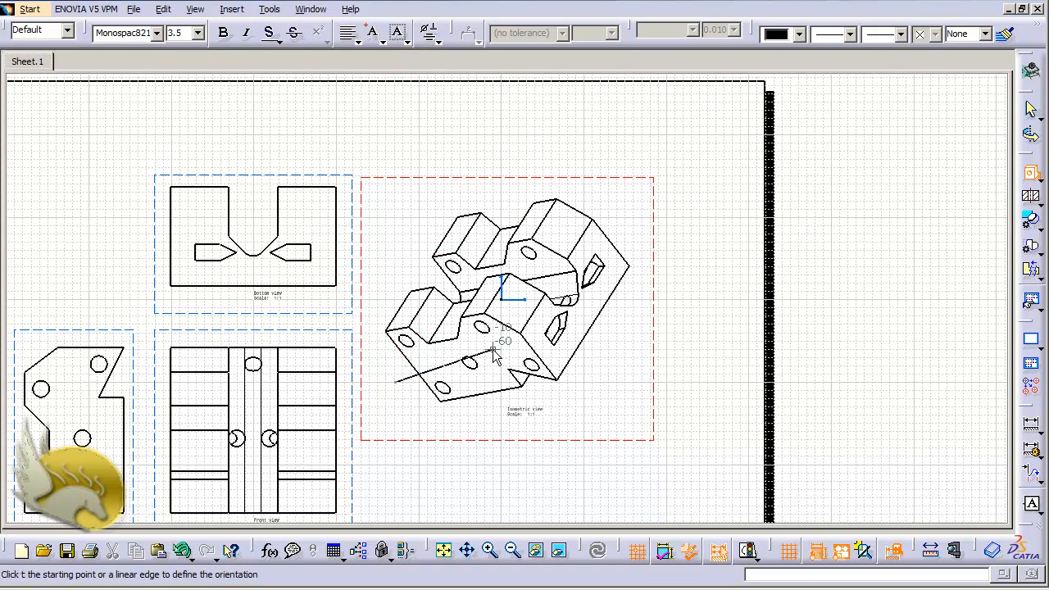
left_click(636, 317)
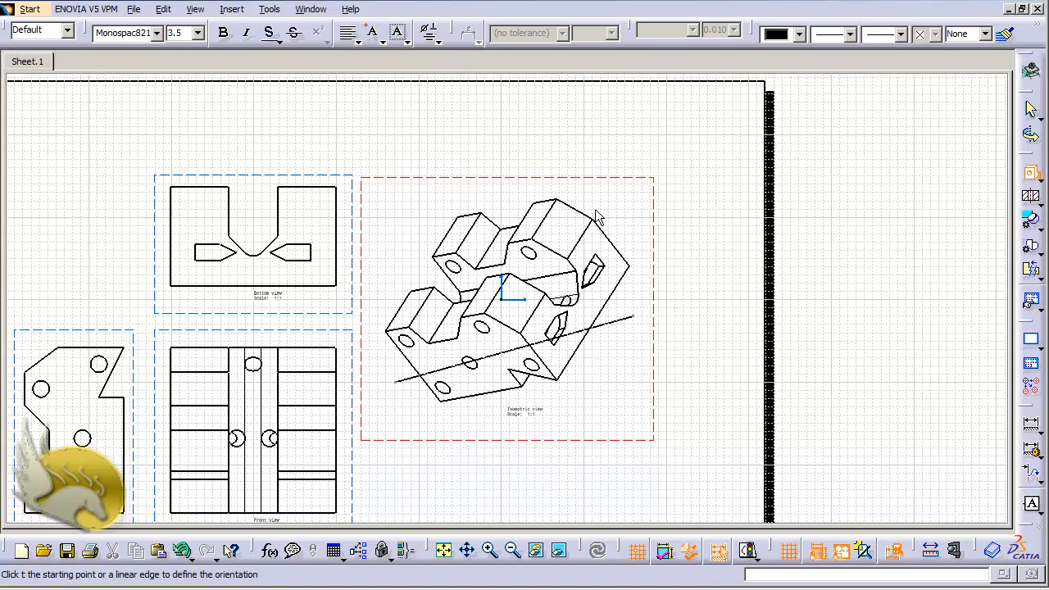
scroll(596, 211, "up", 1, "ctrl")
scroll(595, 210, "down", 8, "ctrl")
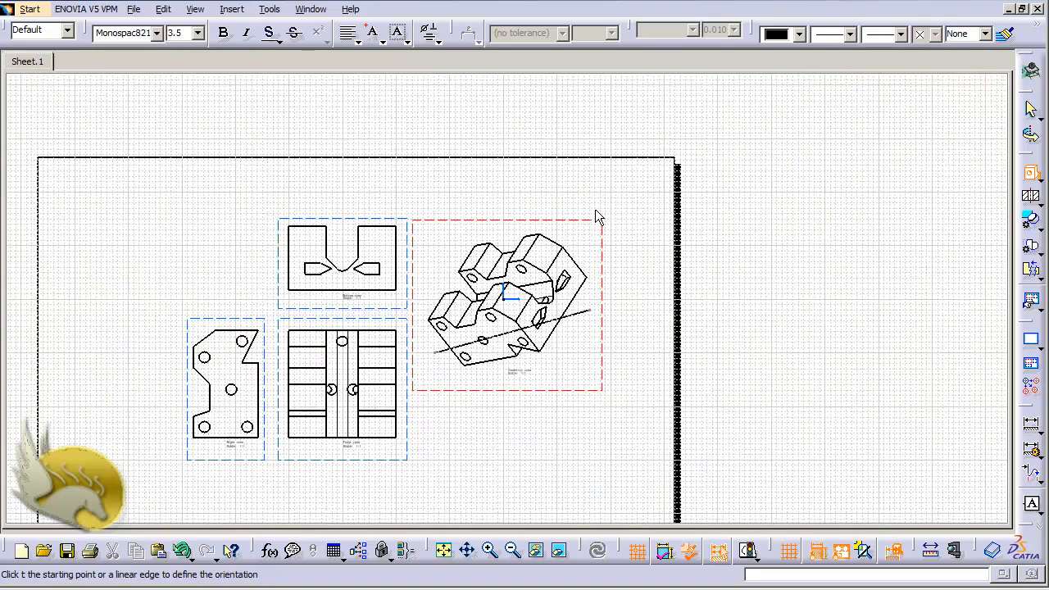
scroll(596, 216, "down", 1, "ctrl")
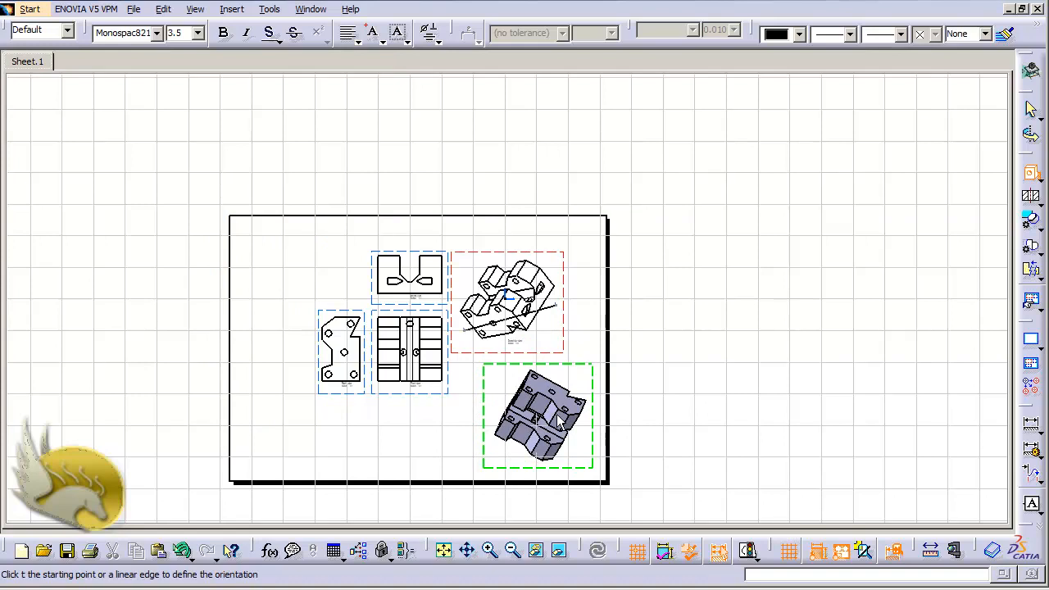
left_click(558, 424)
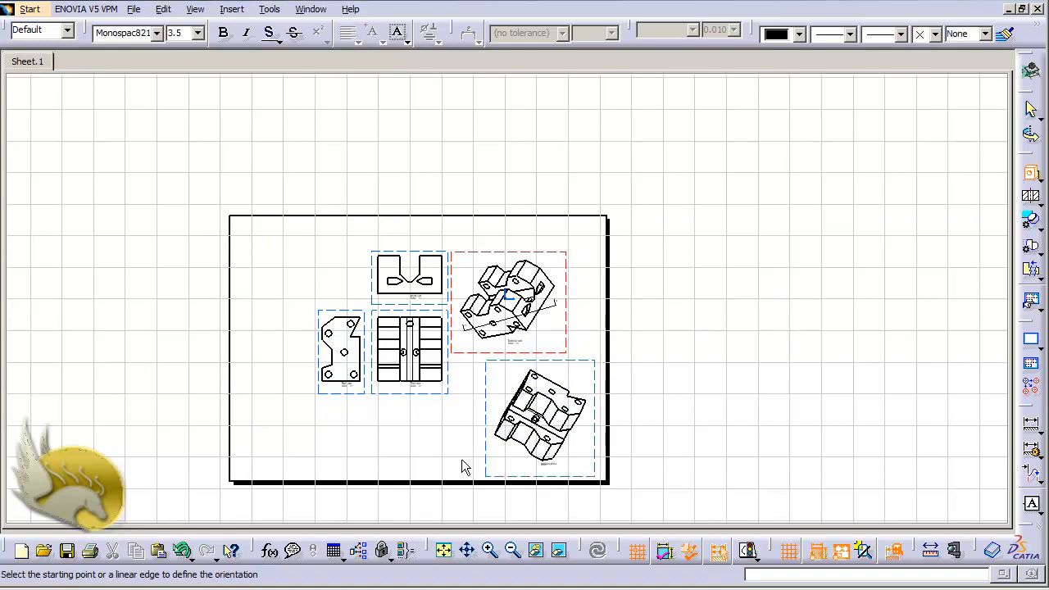
Set the auxiliary view's scale to 1:2 in its properties.
right_click(597, 403)
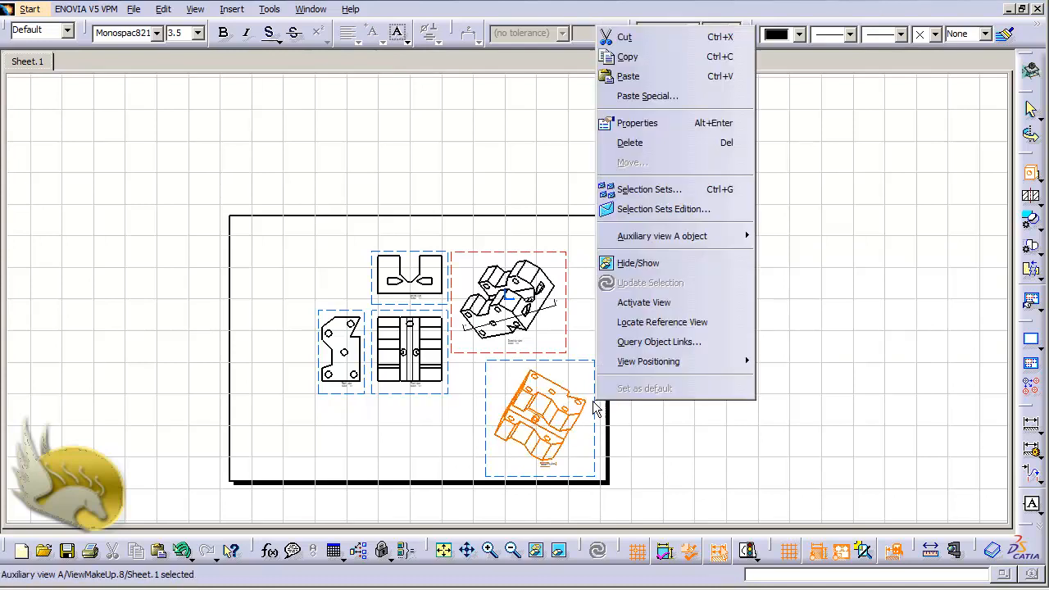
left_click(642, 129)
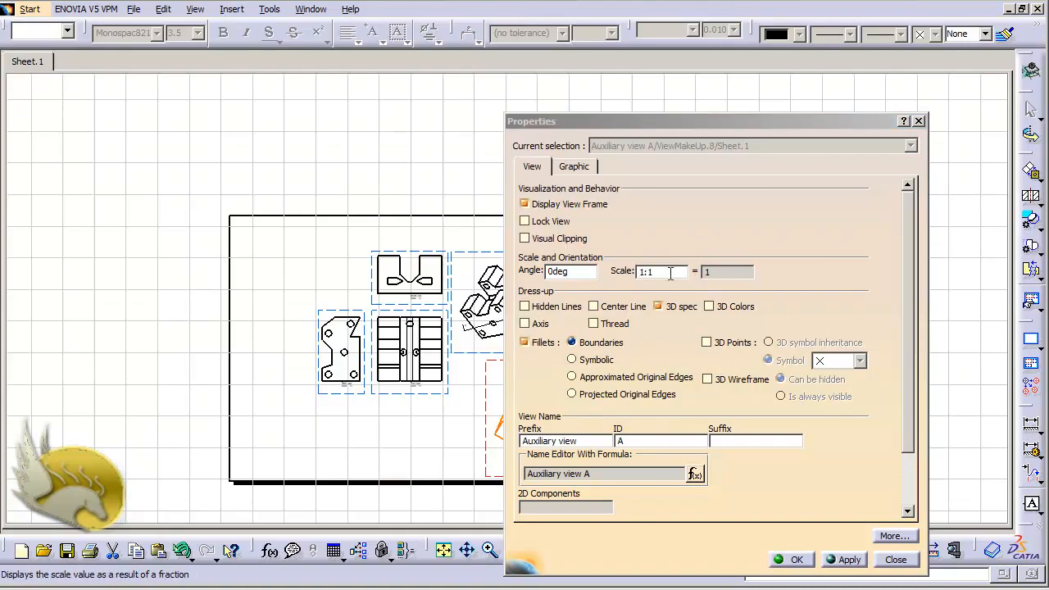
left_click(669, 273)
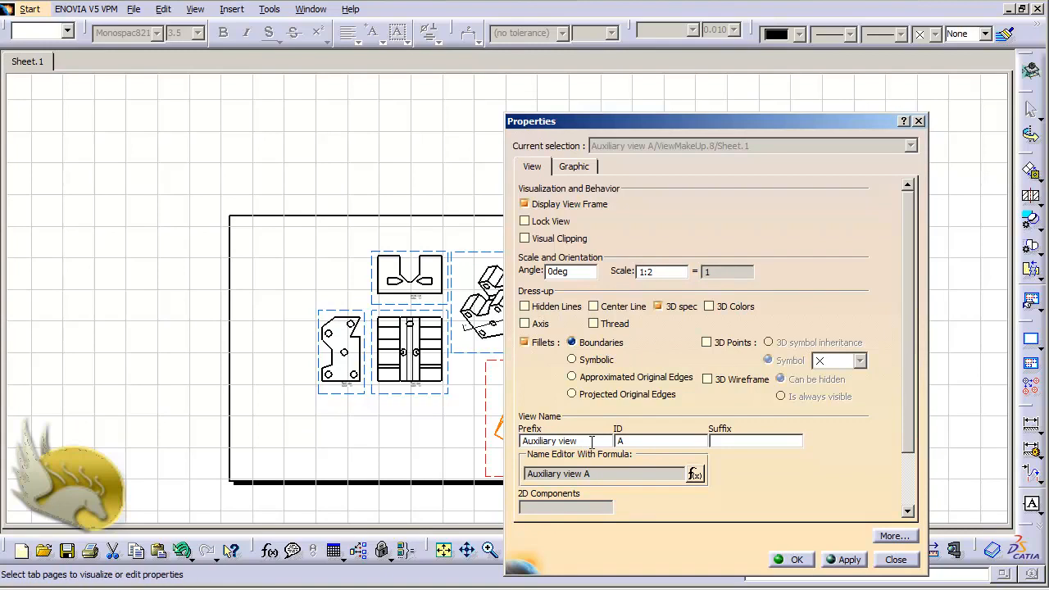
left_click_drag(591, 442, 518, 446)
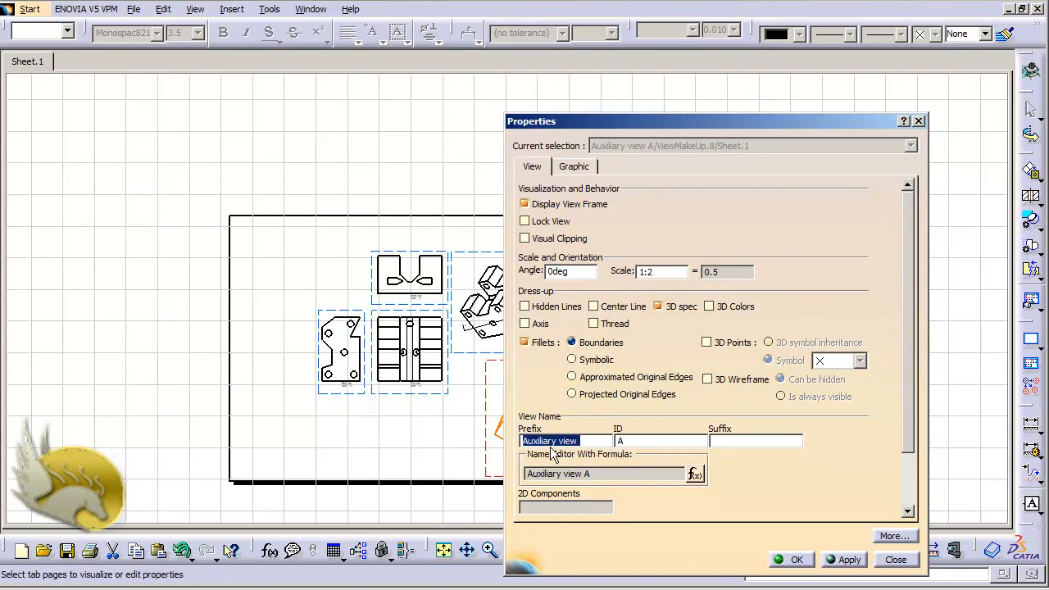
double_click(637, 443)
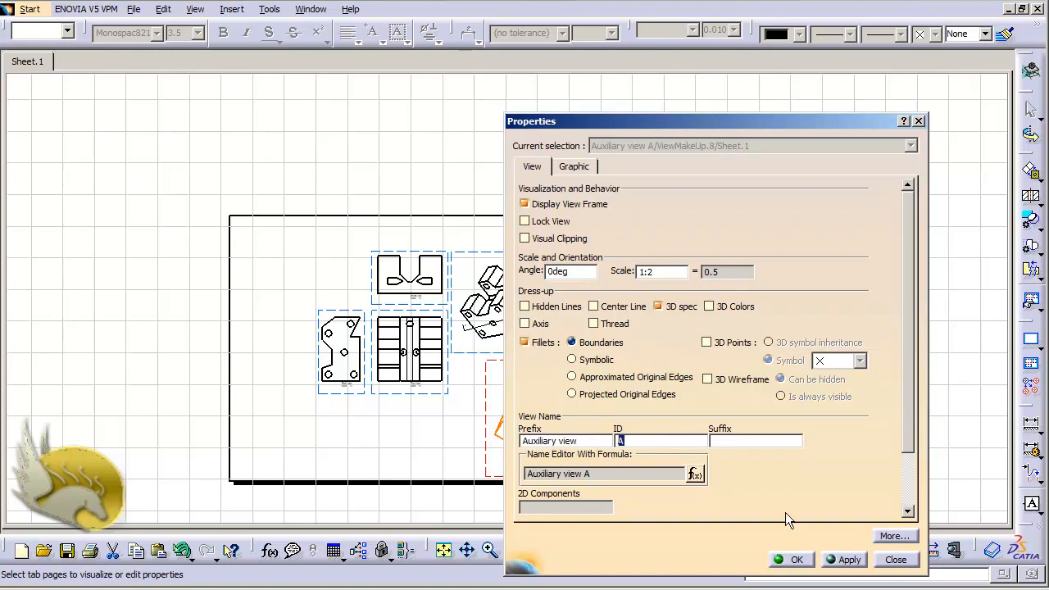
left_click(791, 560)
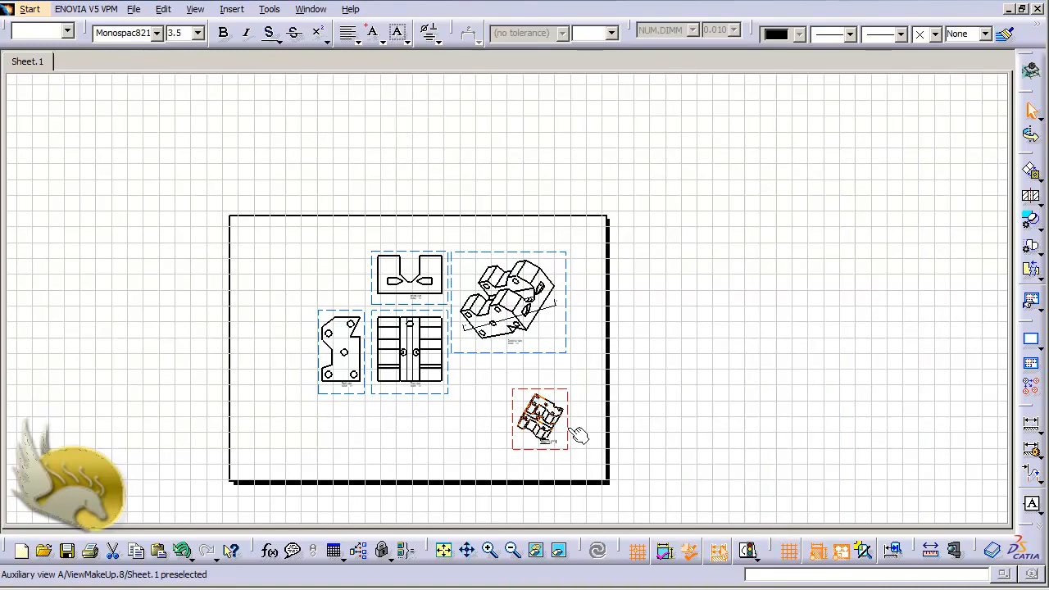
Move the auxiliary view closer beneath the isometric view, and shift the activated isometric view into the sheet's upper-right corner.
left_click_drag(566, 427, 562, 395)
left_click(587, 431)
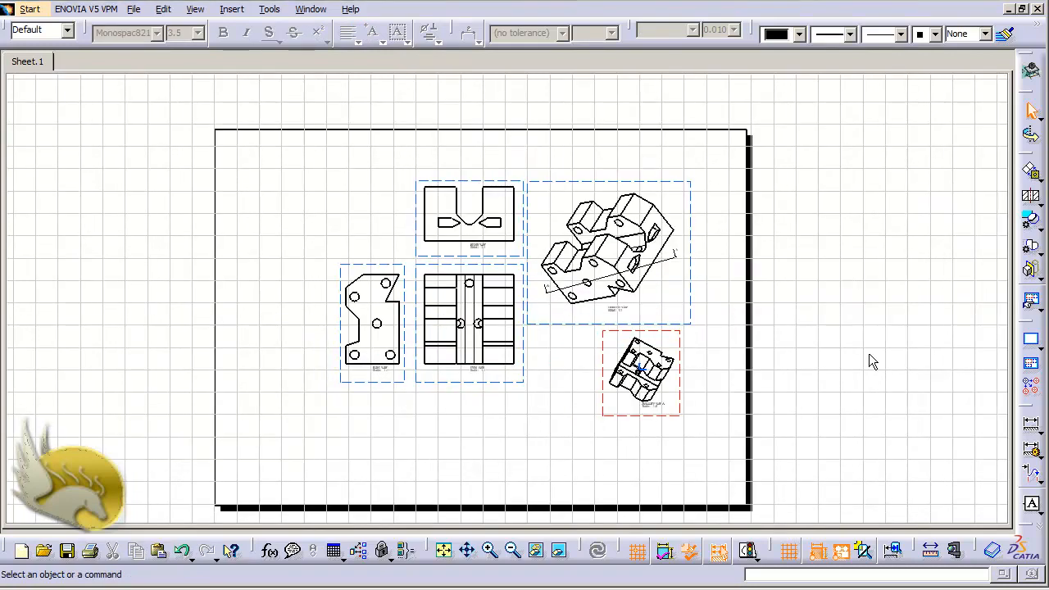
double_click(698, 228)
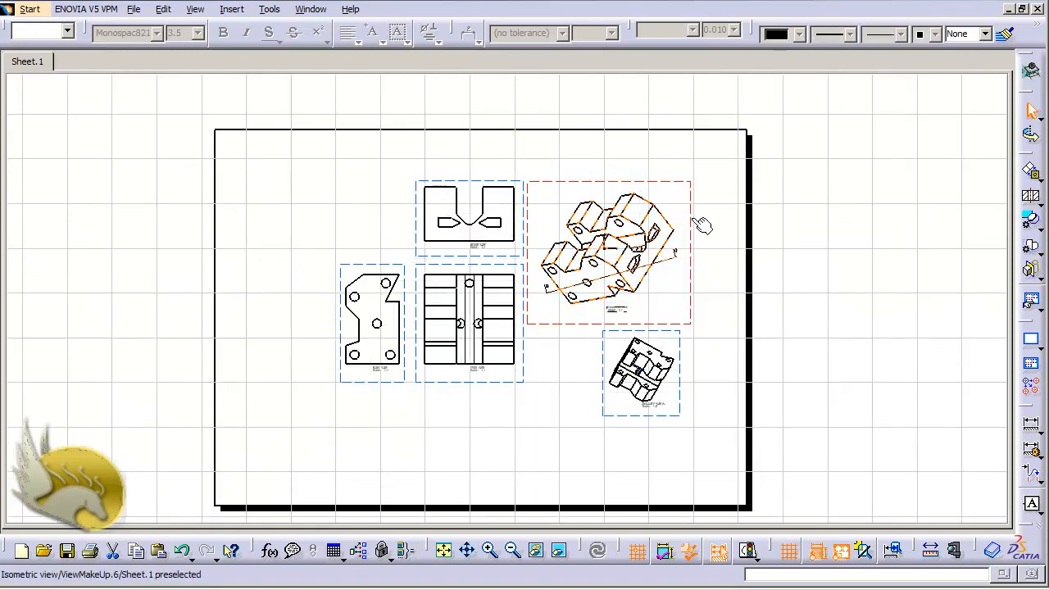
left_click_drag(685, 214, 737, 169)
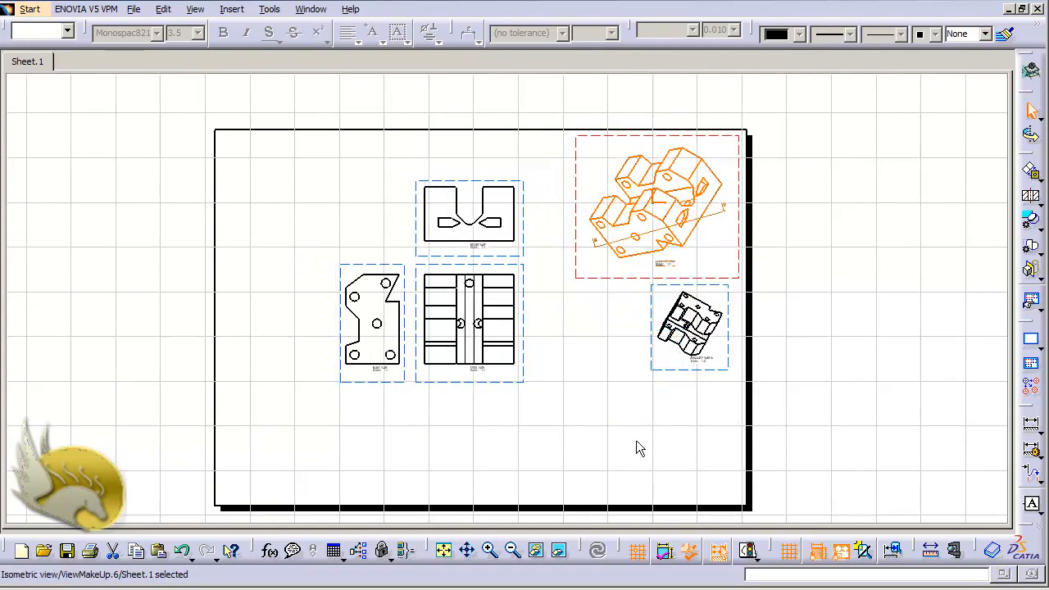
Move the front view with its aligned bottom and right views to the sheet's lower-left area and make the front view active.
left_click(522, 370)
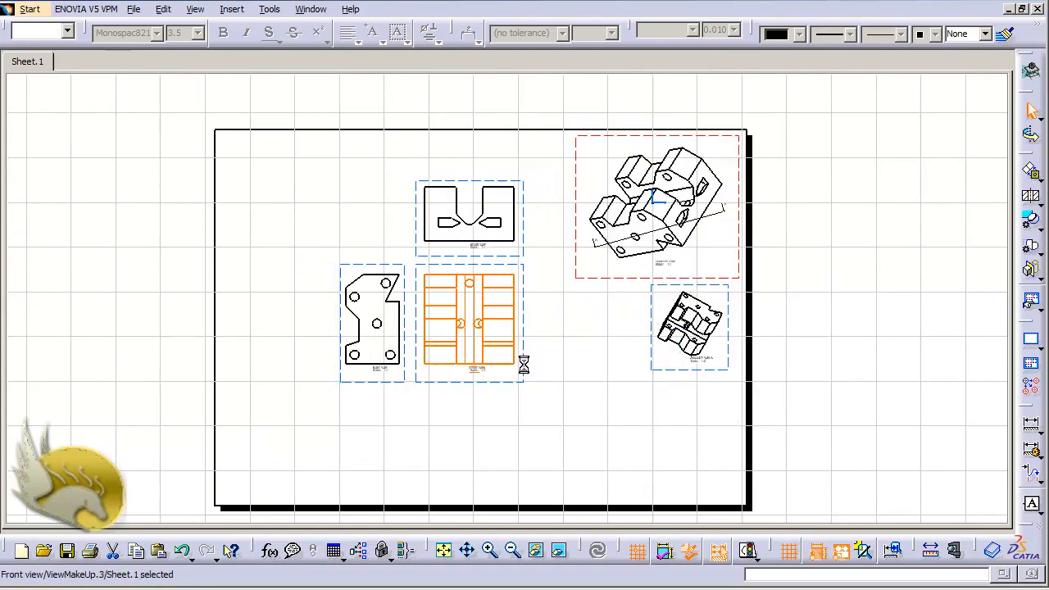
left_click_drag(522, 371, 418, 478)
left_click(531, 378)
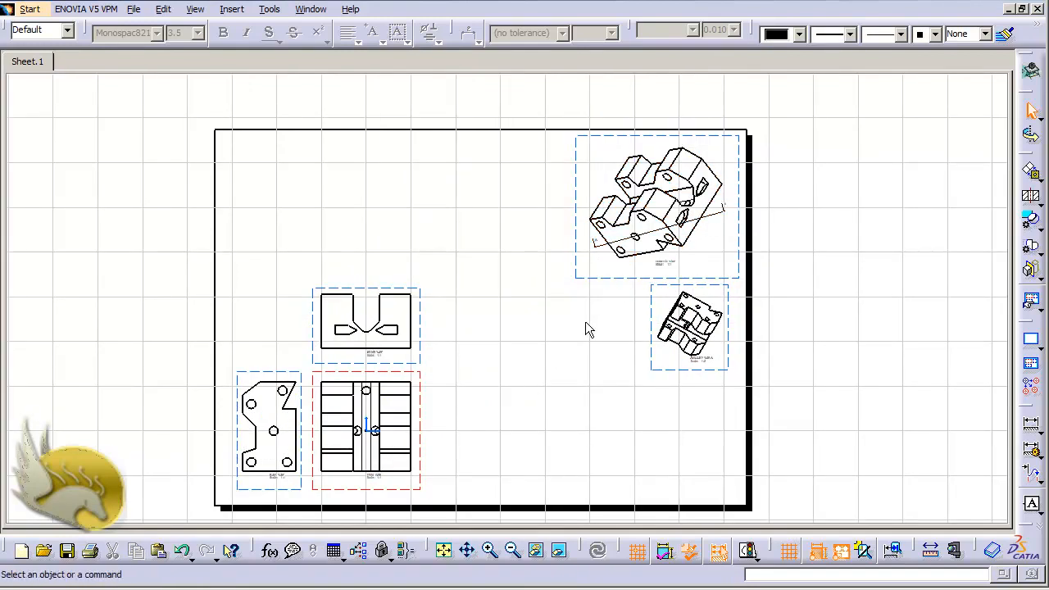
Make the isometric view active and start a detail view with a callout circle just off the part's upper-left corner.
double_click(591, 279)
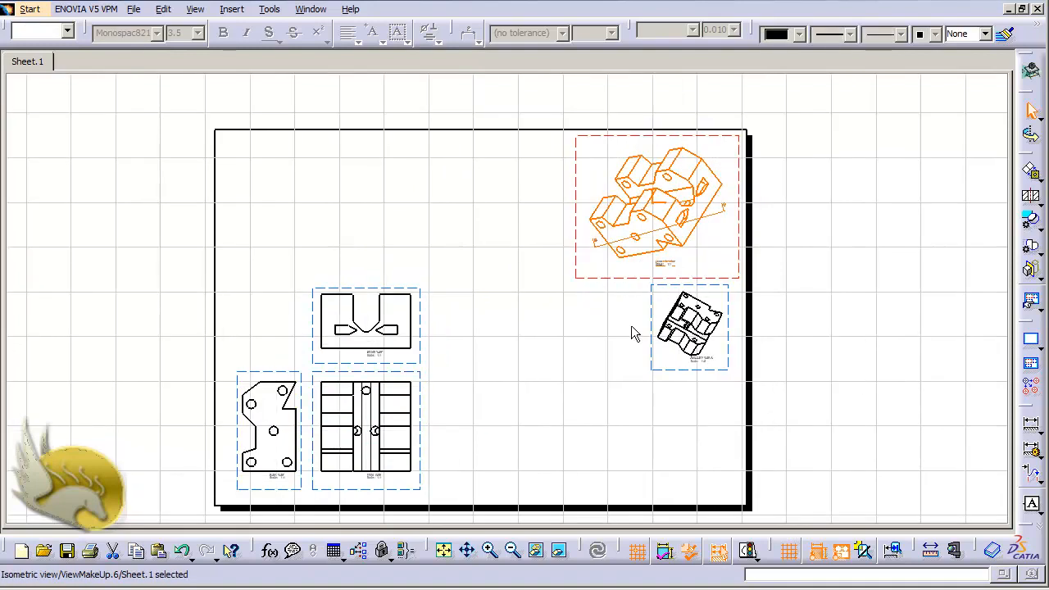
left_click(234, 9)
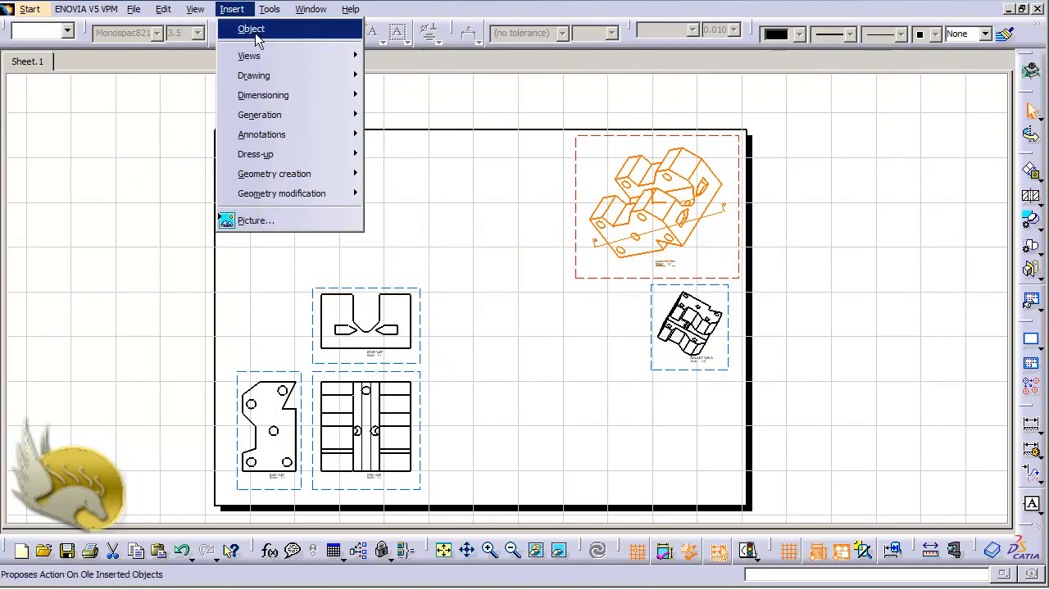
mouse_move(334, 63)
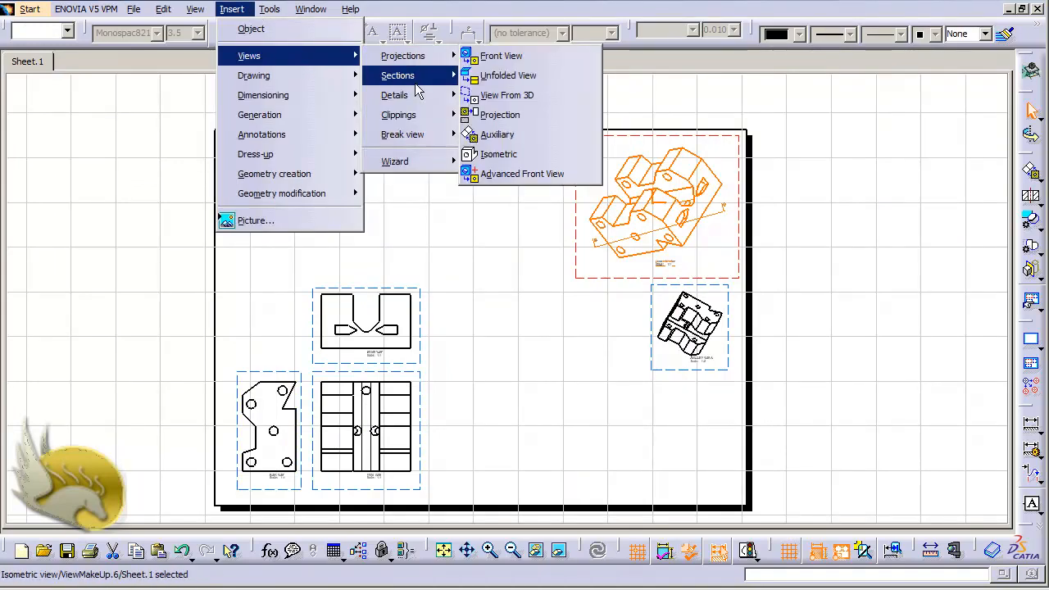
mouse_move(429, 97)
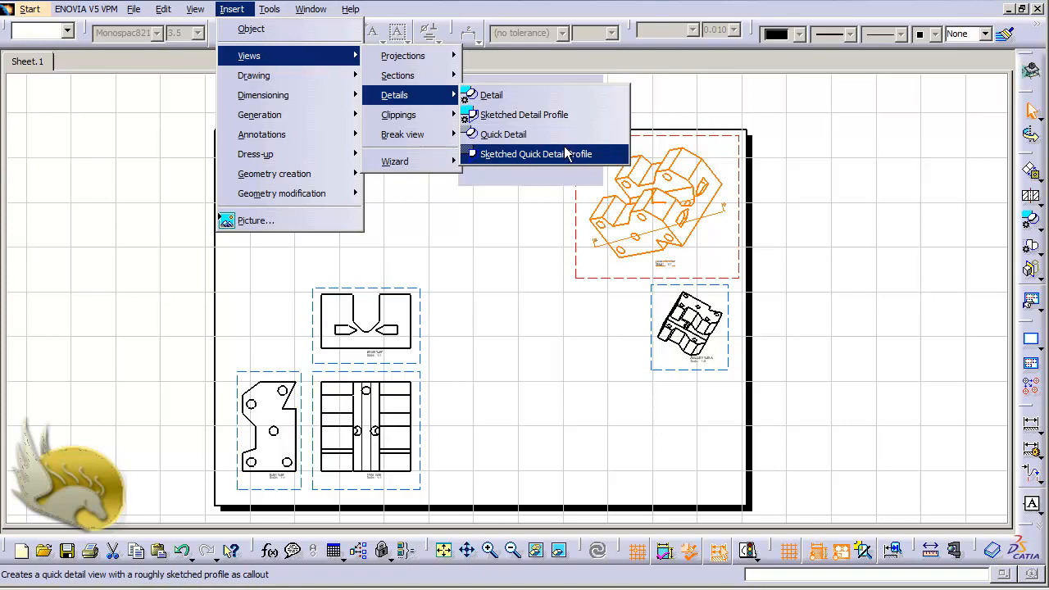
left_click(492, 95)
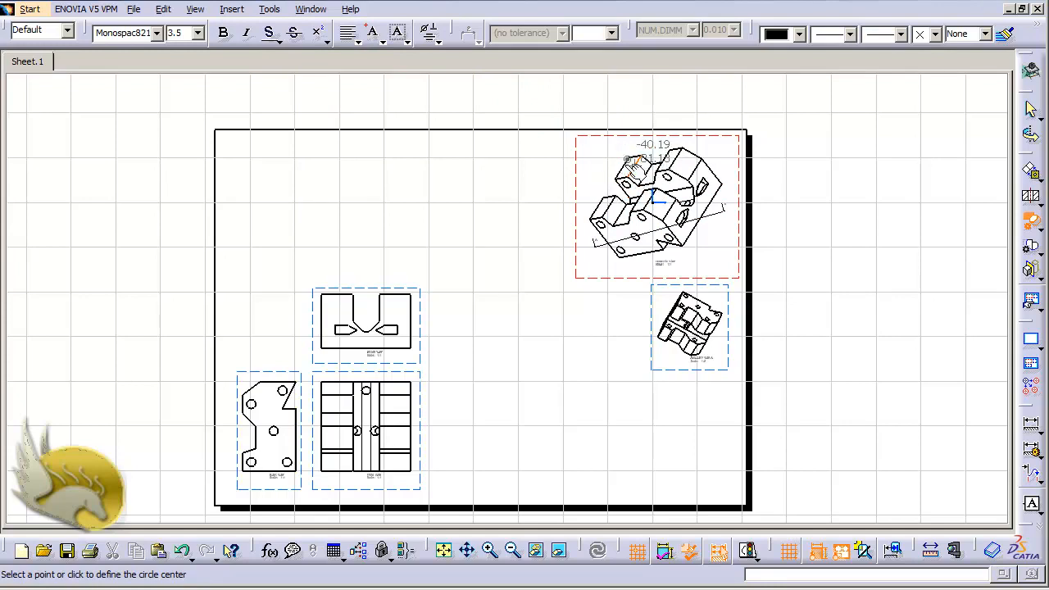
left_click(604, 155)
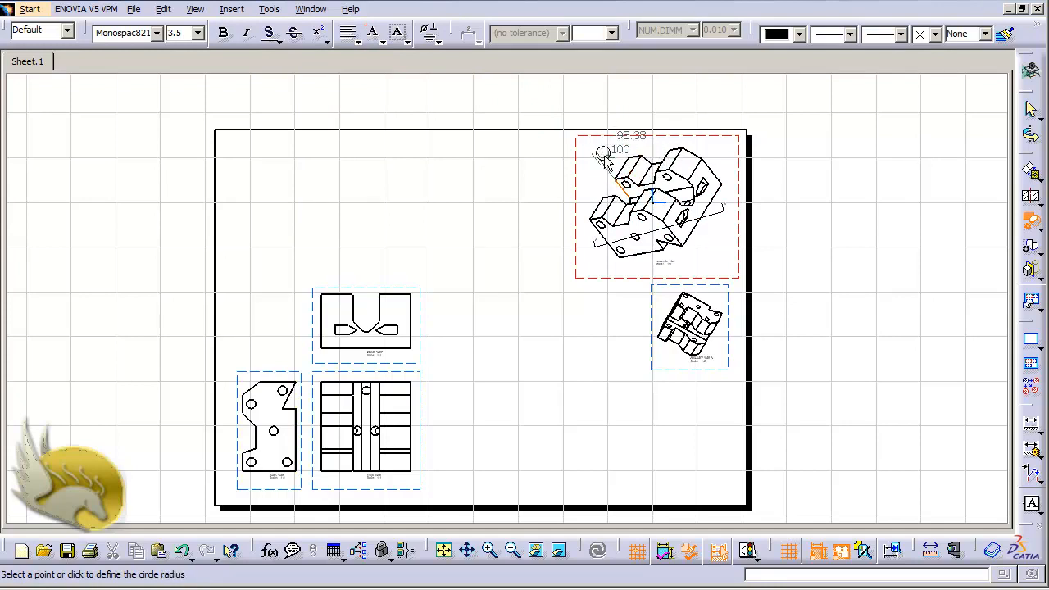
left_click(611, 174)
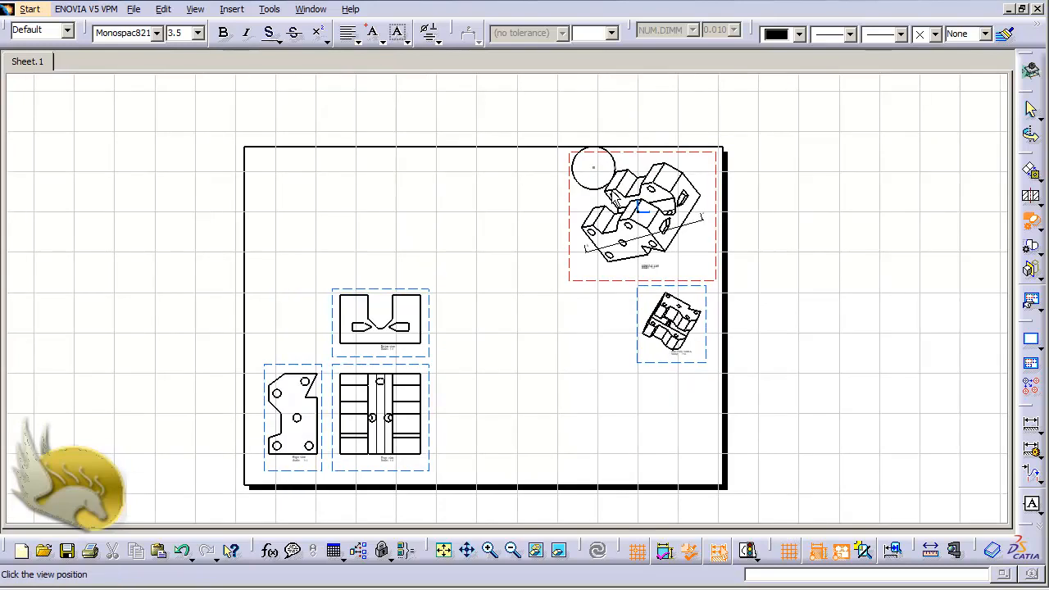
Place the 2:1 detail view in the free space to the left of the isometric view.
scroll(613, 196, "up", 3)
scroll(613, 197, "down", 2)
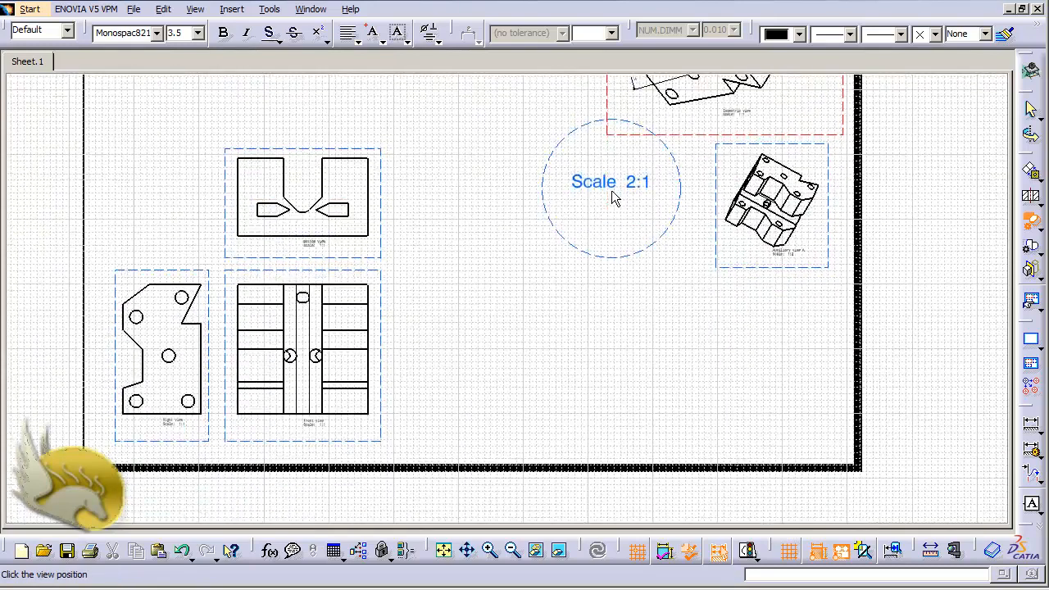
scroll(613, 196, "up", 8)
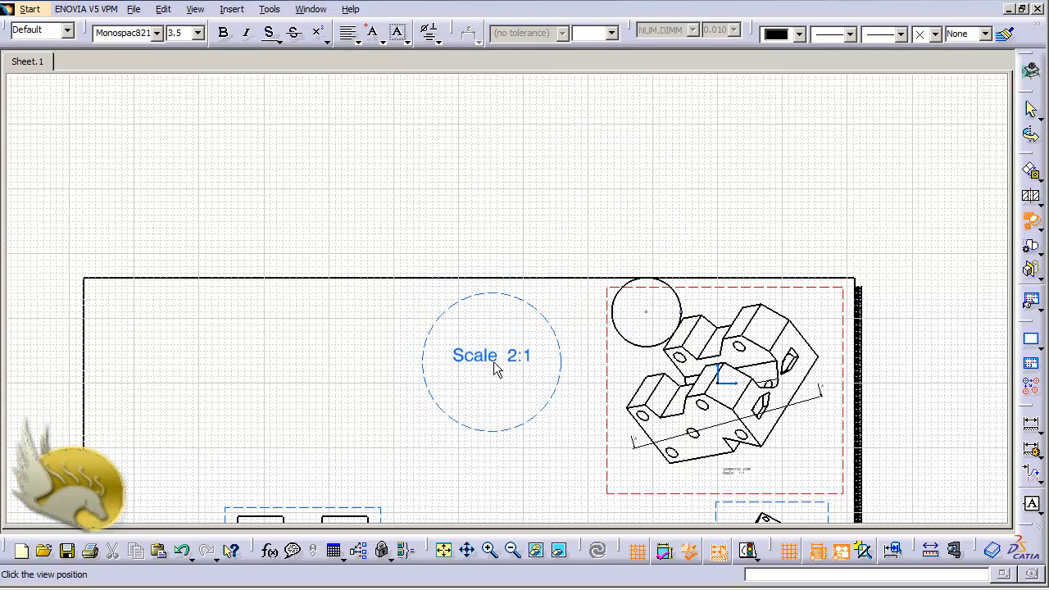
left_click(499, 359)
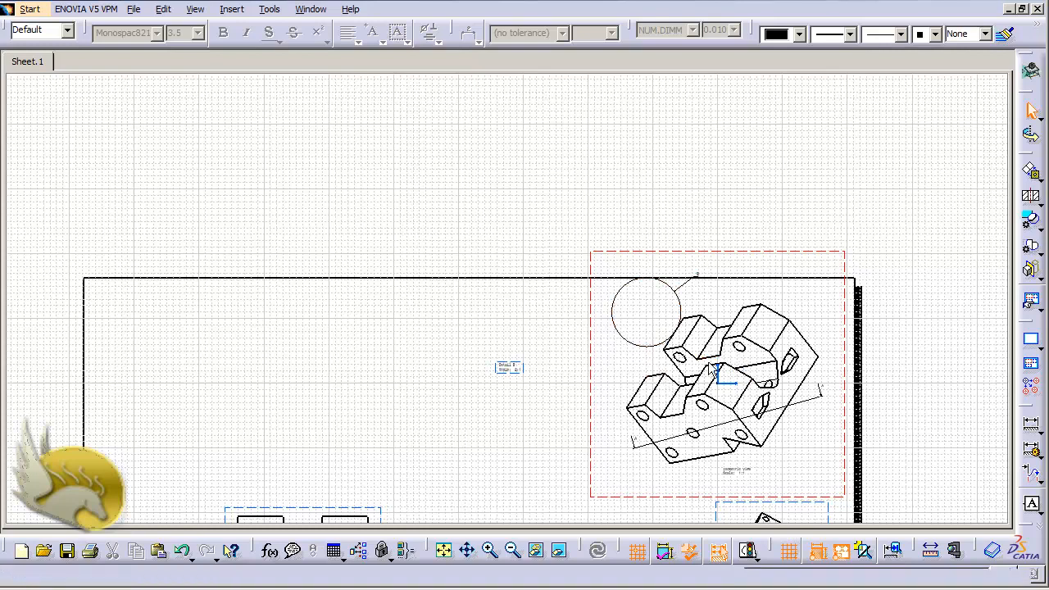
Edit the detail callout profile by enlarging its circle slightly and moving it over the part's lower-right corner with the pocket, and update the detail view.
double_click(649, 351)
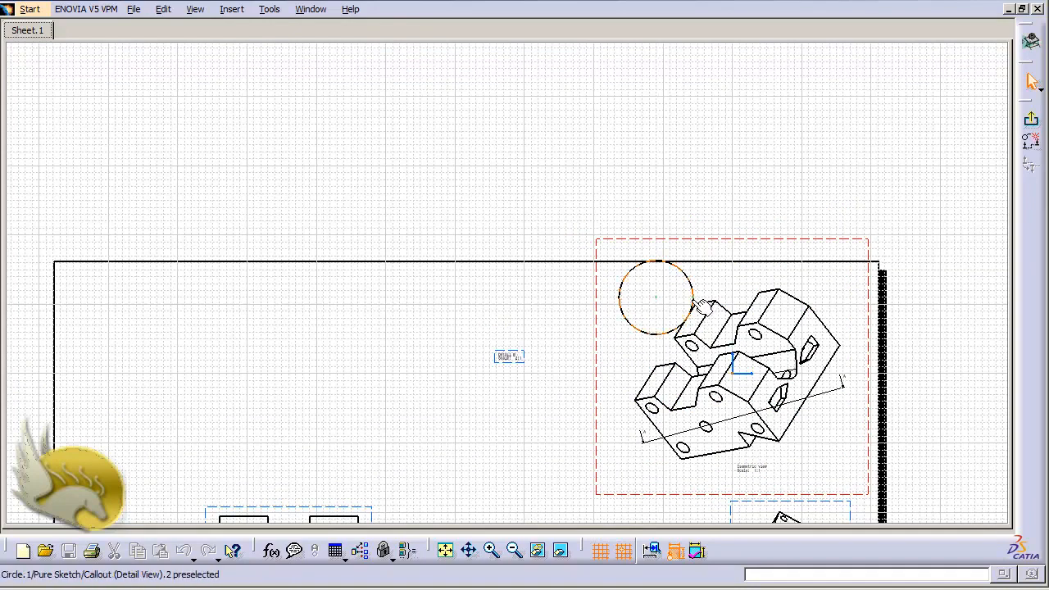
mouse_move(695, 303)
left_mouse_down()
mouse_move(715, 296)
mouse_move(698, 300)
left_mouse_up()
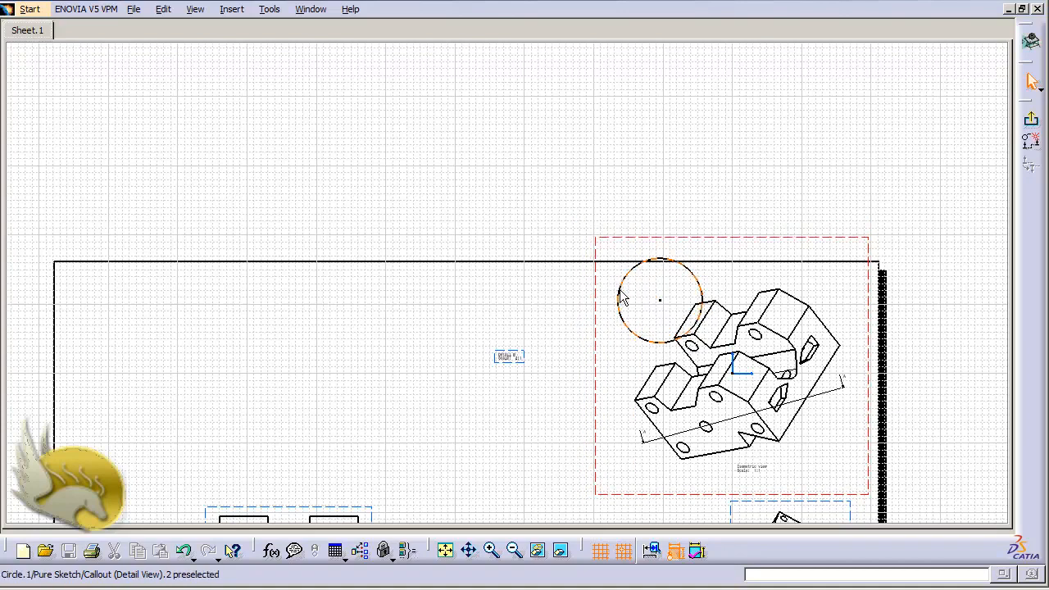
left_click_drag(623, 299, 738, 406)
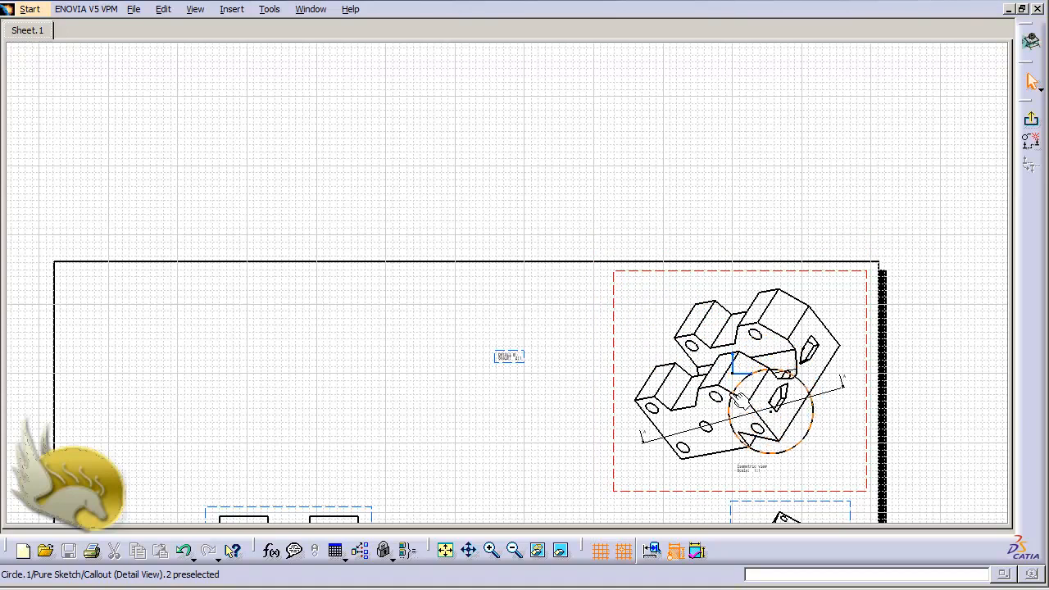
left_click(740, 400)
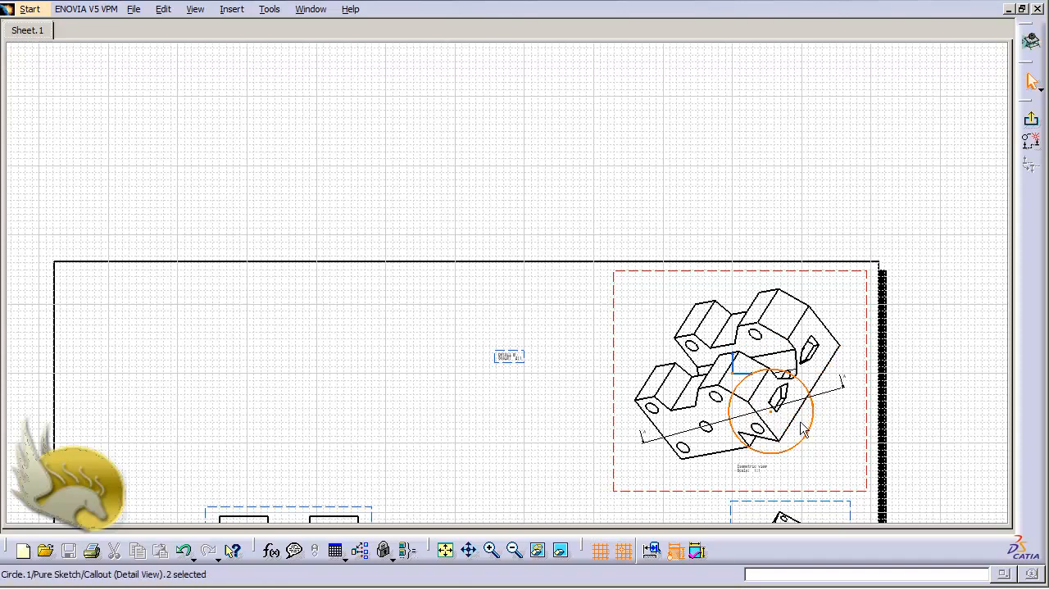
left_click(1031, 125)
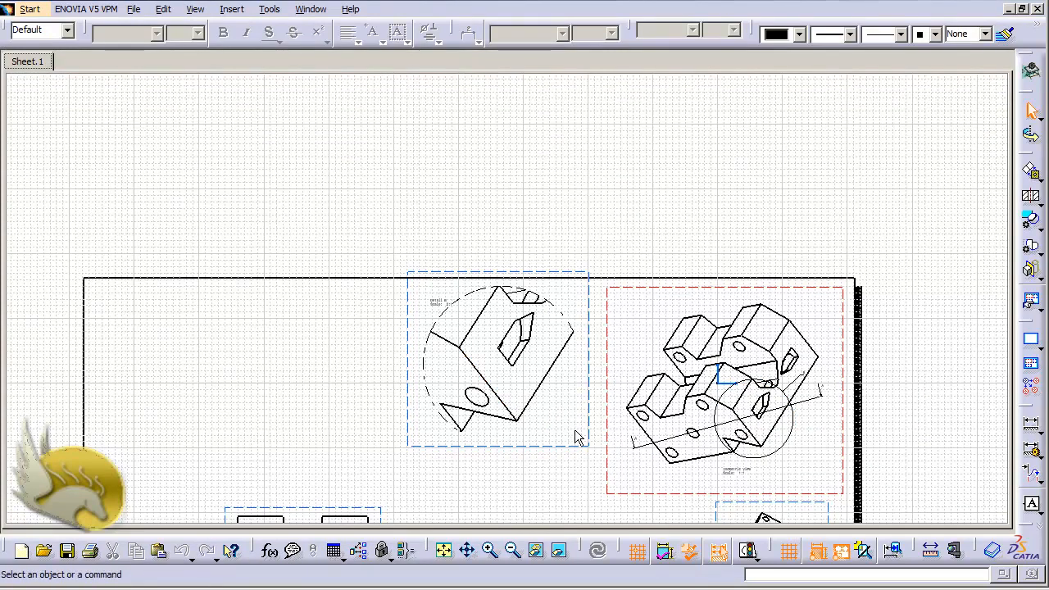
left_click(597, 394)
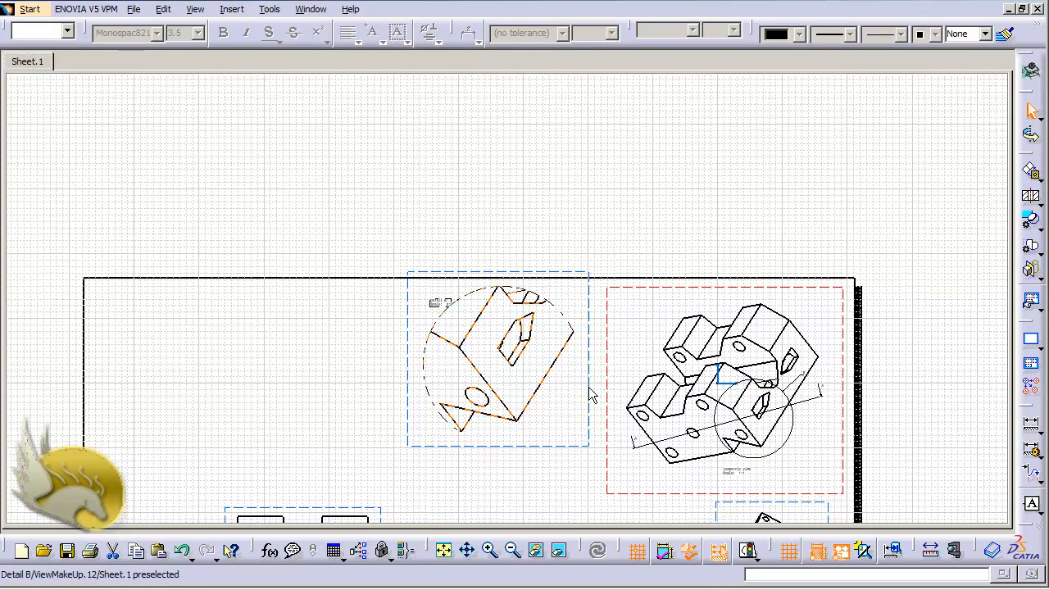
Set the detail view's scale to 3:1 and move it so its geometry fits inside the sheet, left of the isometric view.
right_click(592, 395)
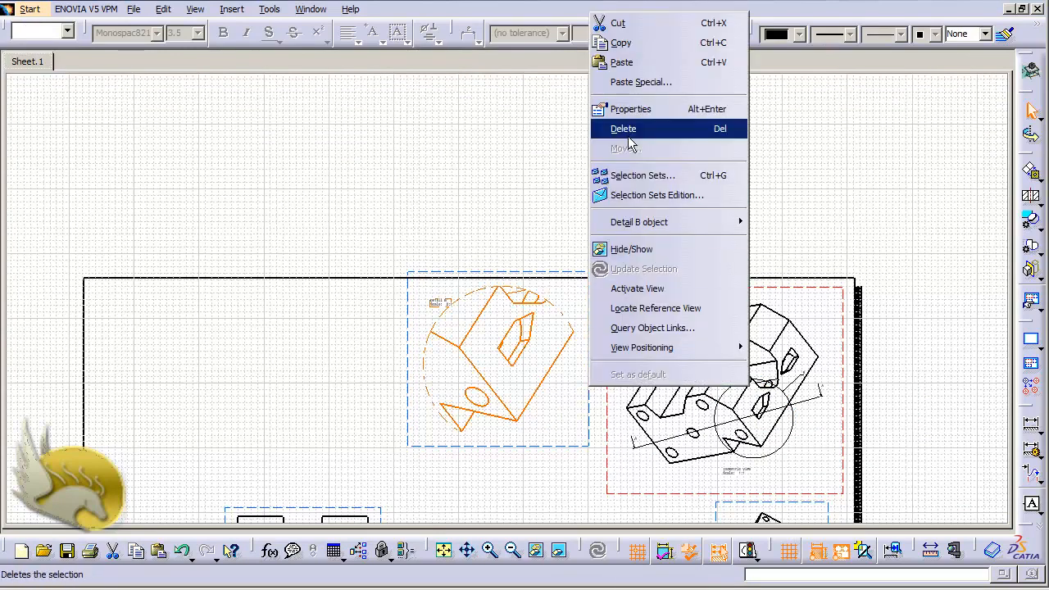
left_click(630, 109)
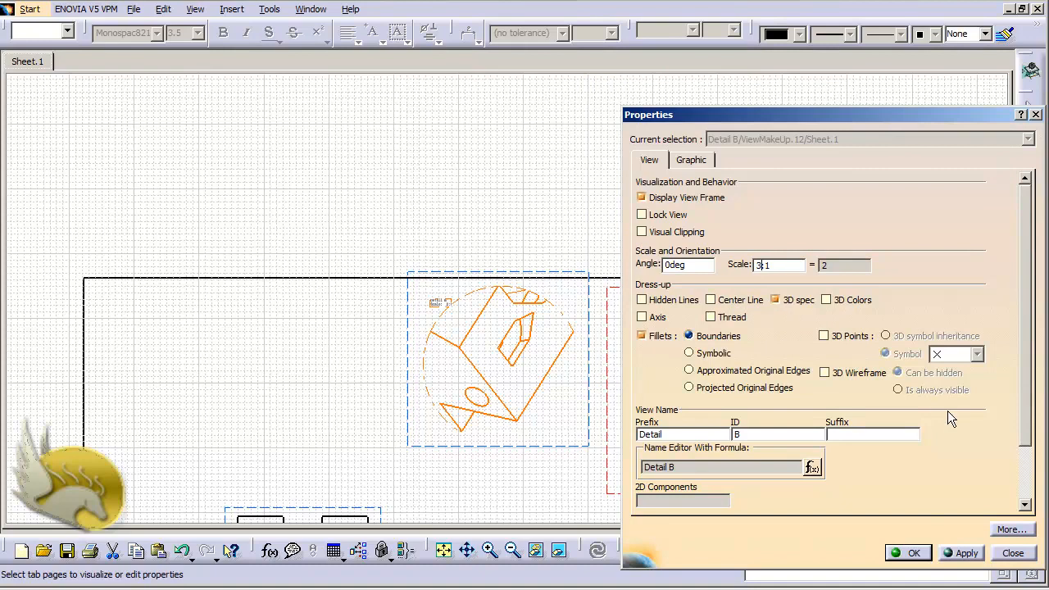
left_click(914, 552)
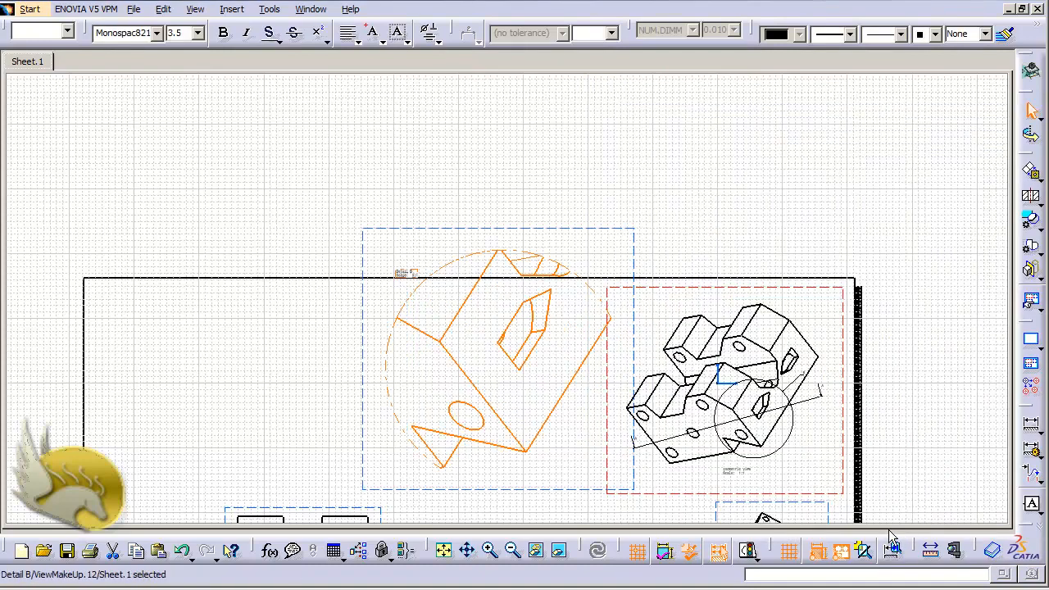
left_click_drag(588, 496, 557, 533)
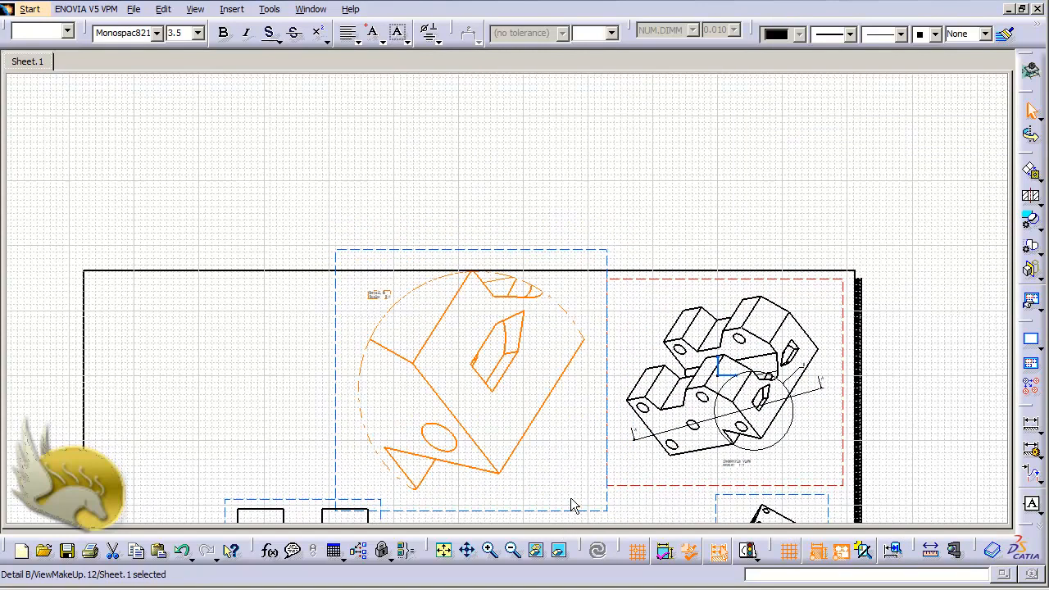
left_click_drag(571, 509, 574, 517)
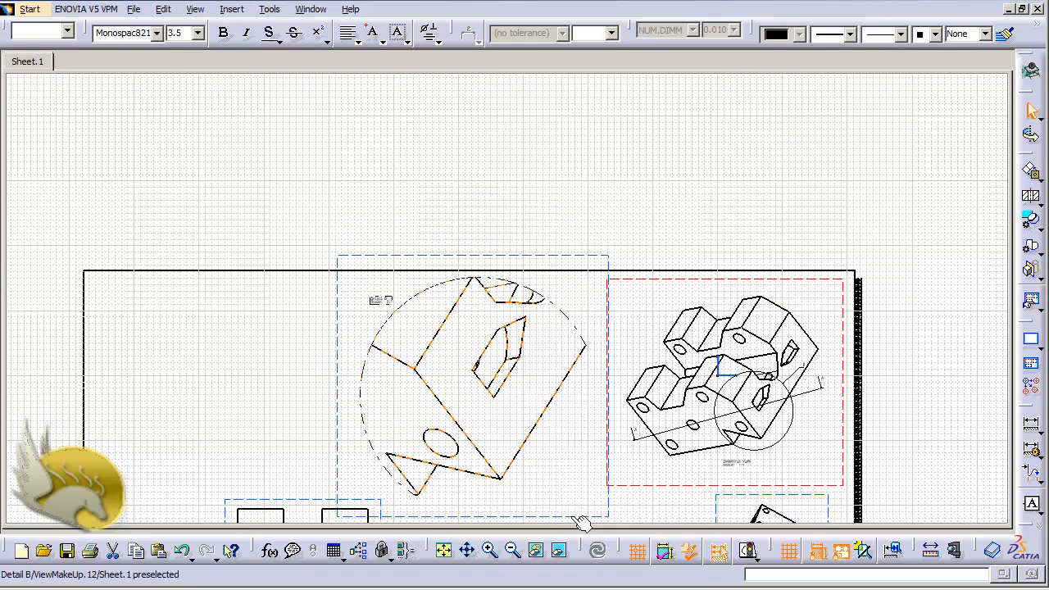
left_click(927, 333)
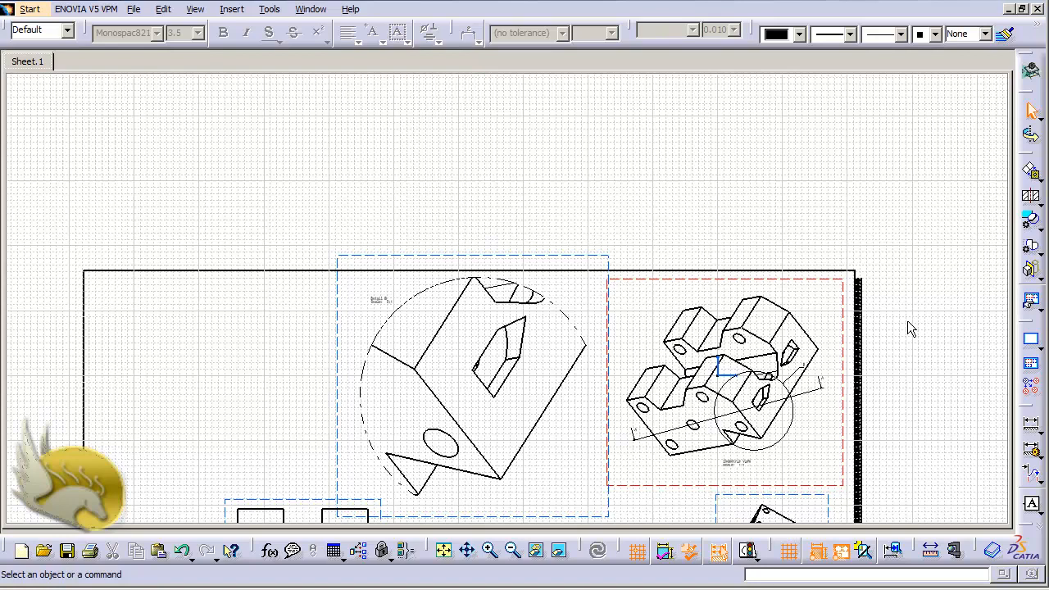
Set the auxiliary view's scale to 1:1.
scroll(908, 328, "down", 5)
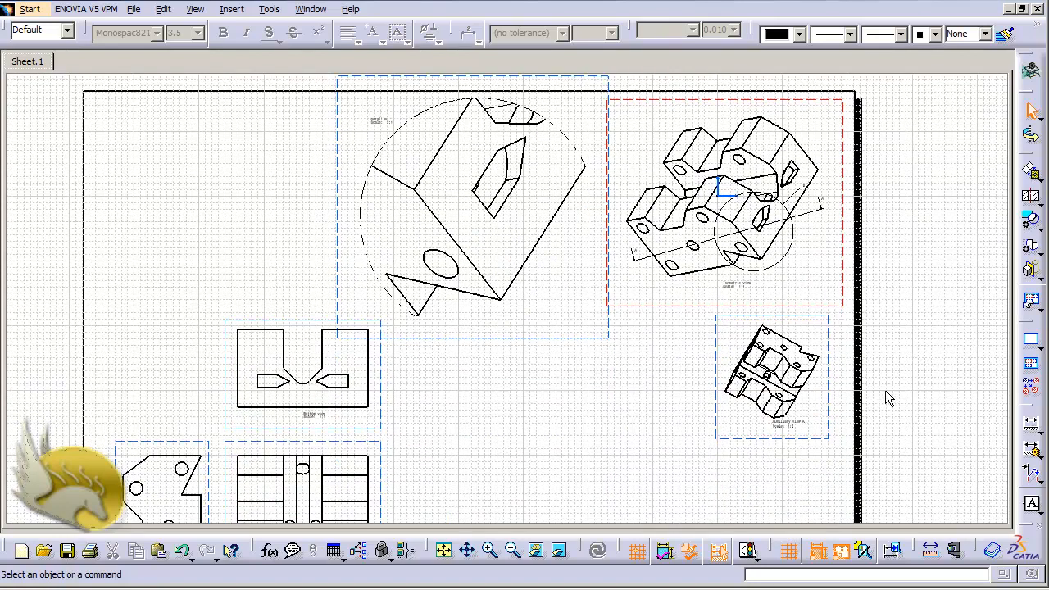
right_click(831, 402)
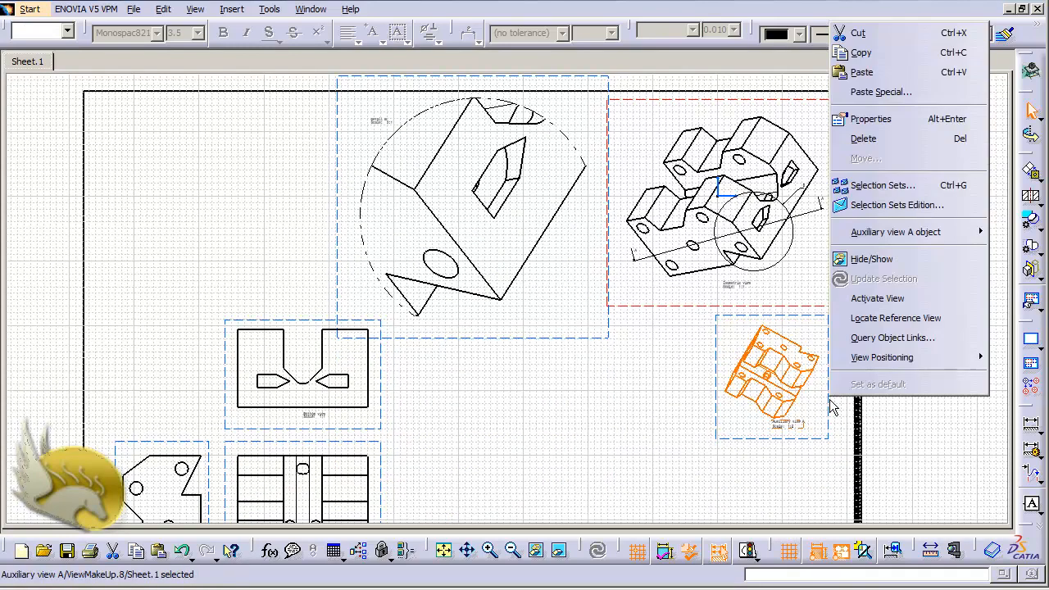
left_click(867, 120)
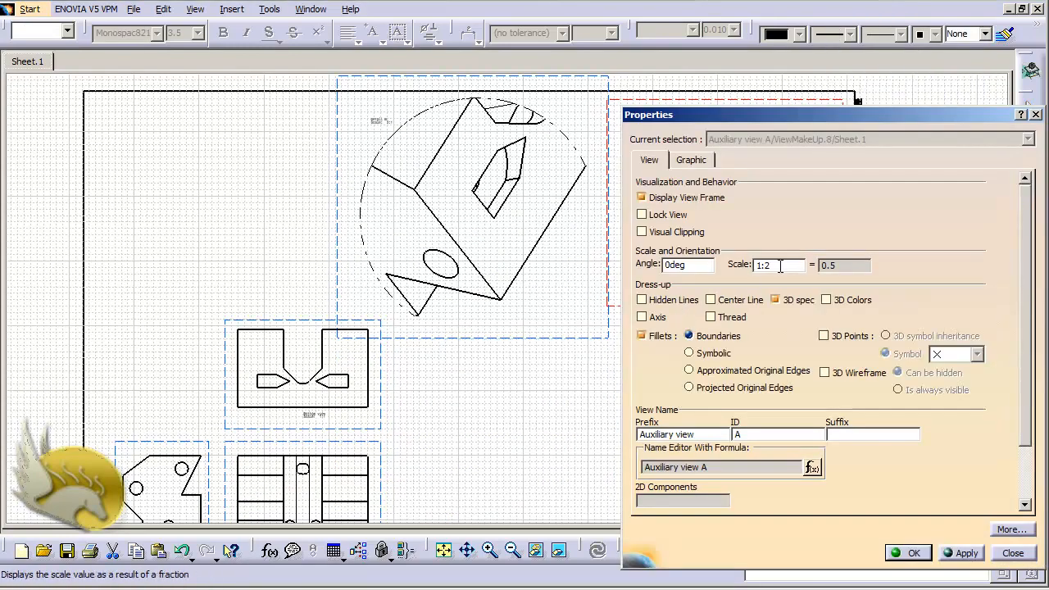
double_click(776, 265)
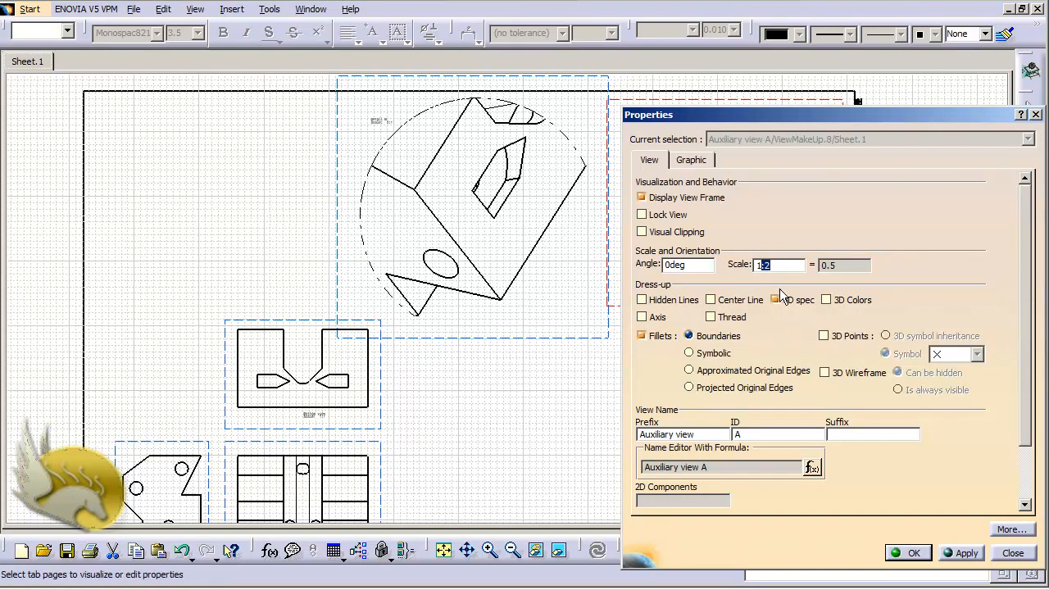
type("1")
left_click(910, 552)
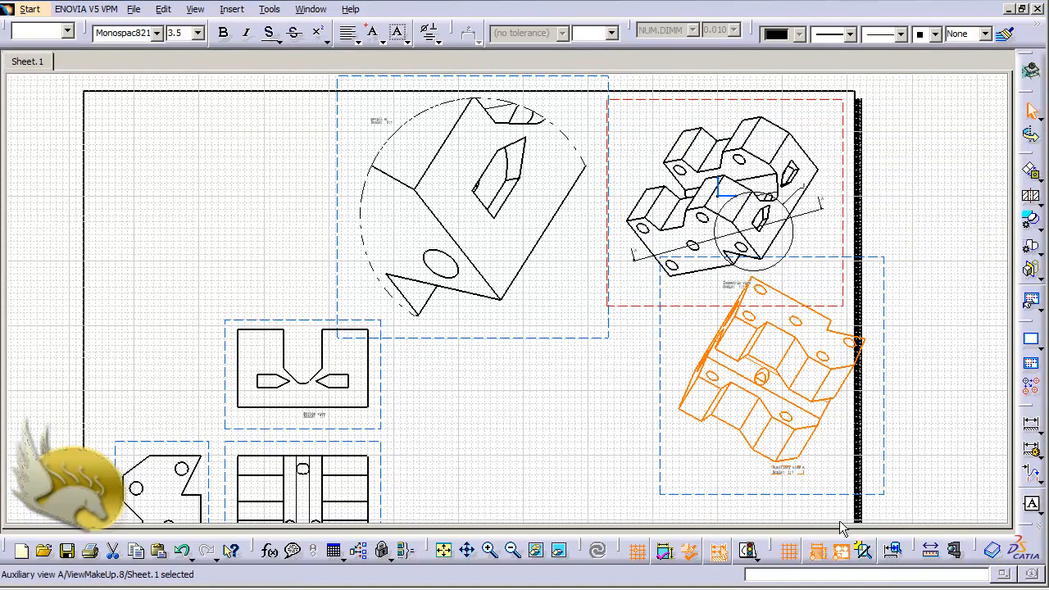
Shift the auxiliary, isometric and detail views left to fit inside the sheet's right border, and make the auxiliary view active.
left_click_drag(710, 496, 631, 509)
left_click_drag(693, 412, 679, 426)
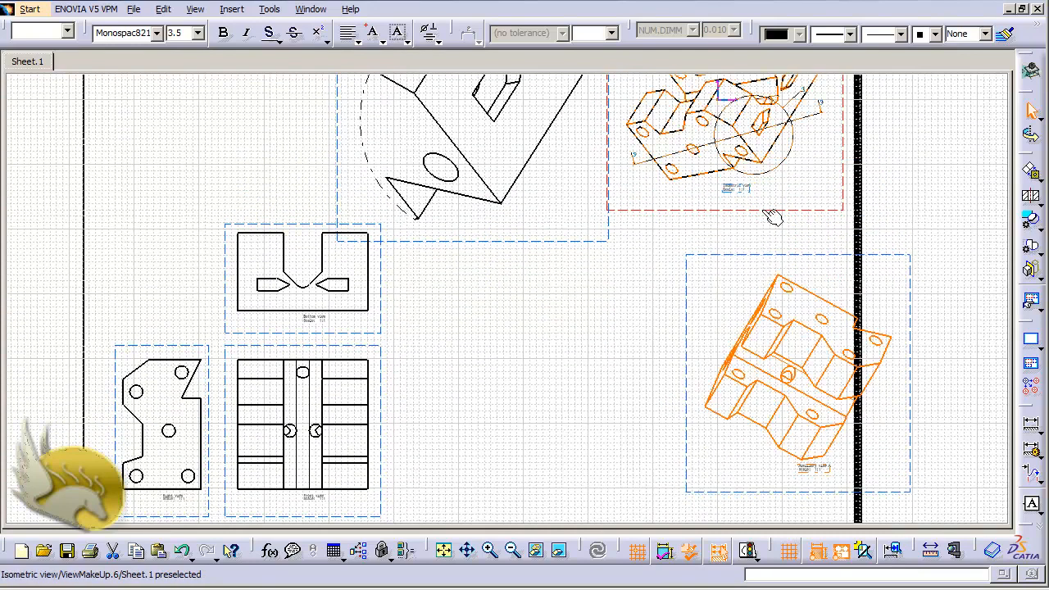
left_click_drag(773, 218, 712, 221)
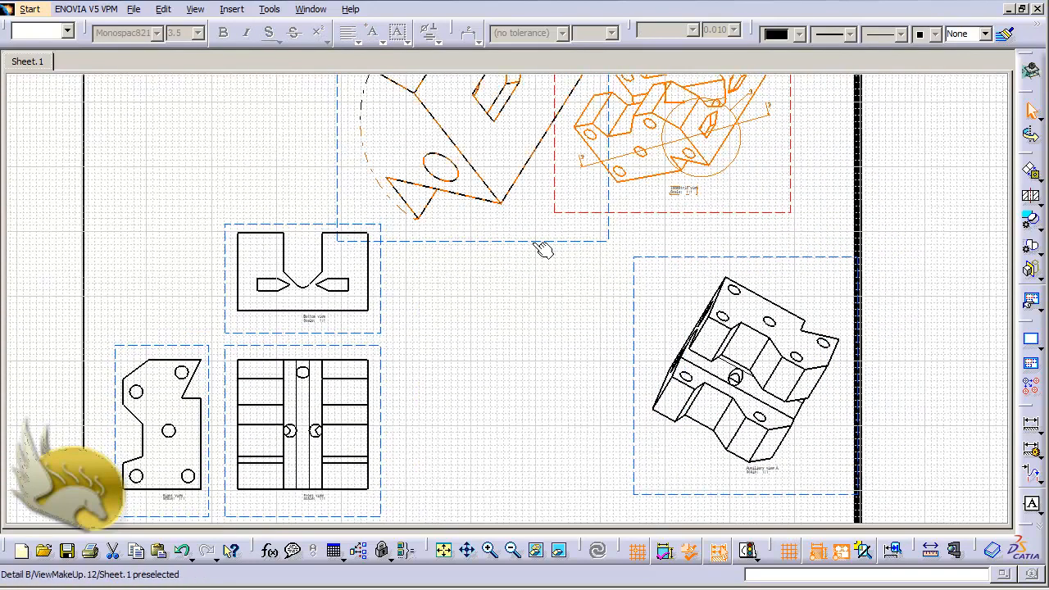
left_click_drag(541, 248, 477, 251)
left_click(534, 394)
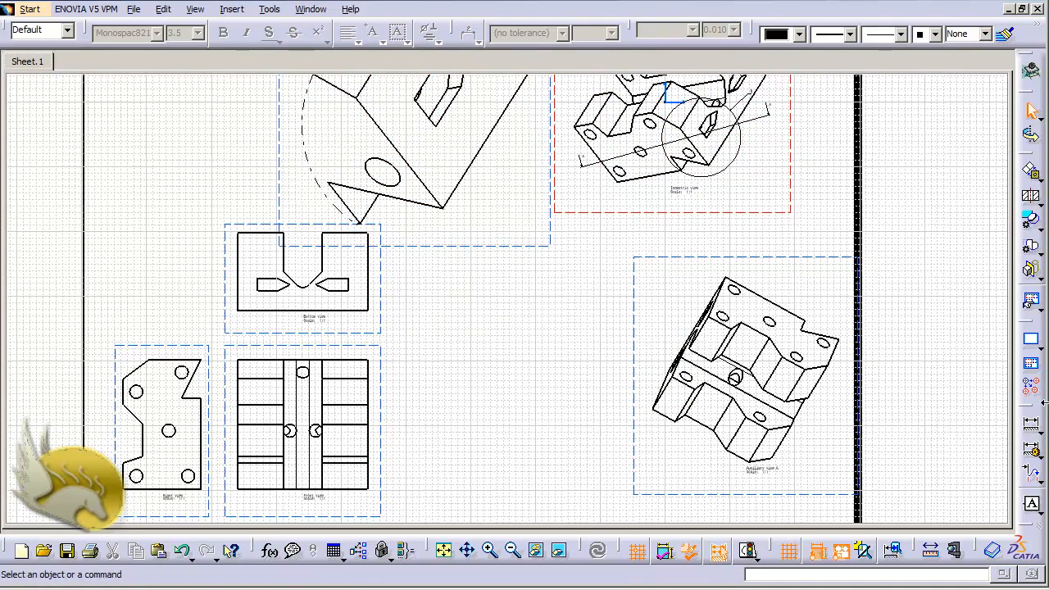
left_click(638, 332)
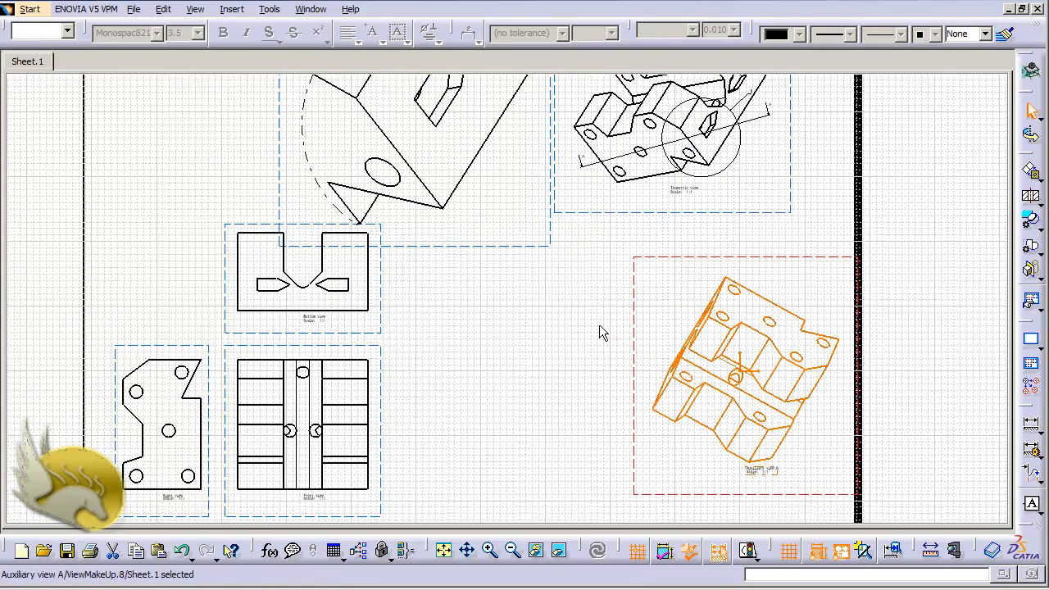
left_click(658, 460)
Try a broken view of the auxiliary view with horizontal break lines at the part's top corner and just below its centre, and undo it.
left_click(231, 9)
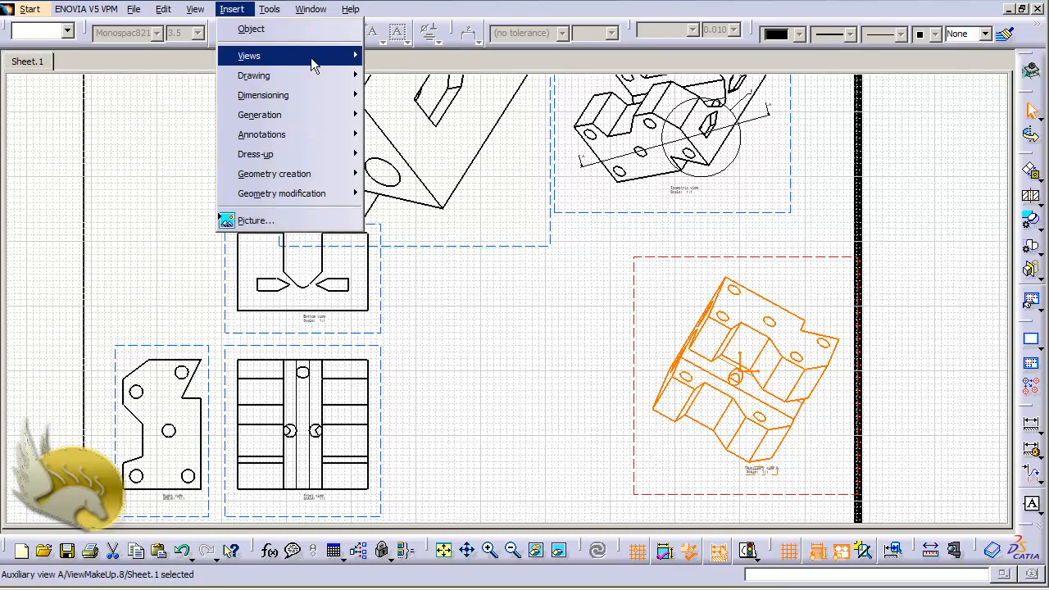
mouse_move(312, 66)
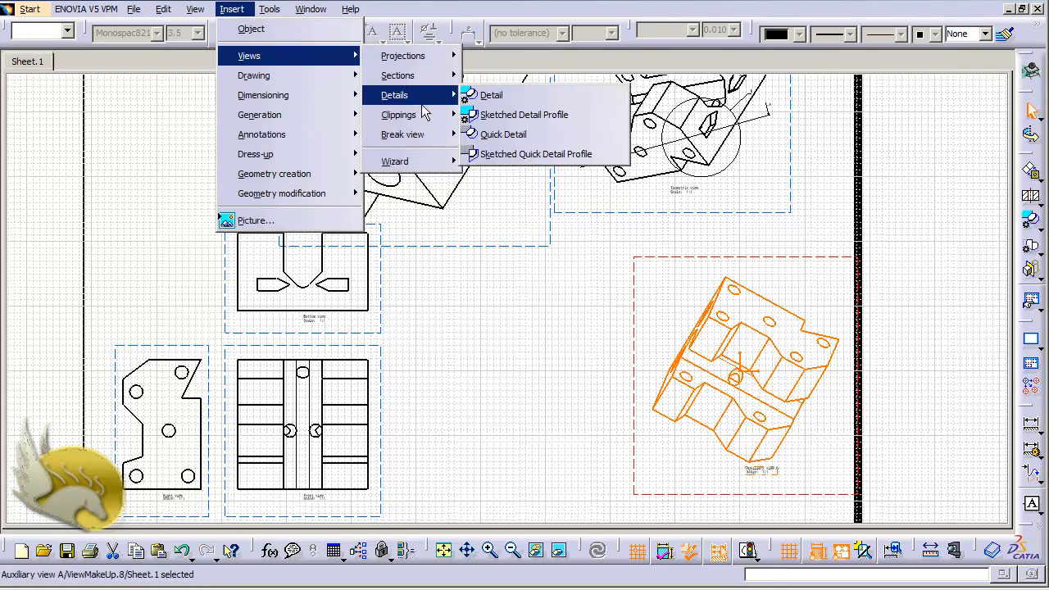
mouse_move(435, 140)
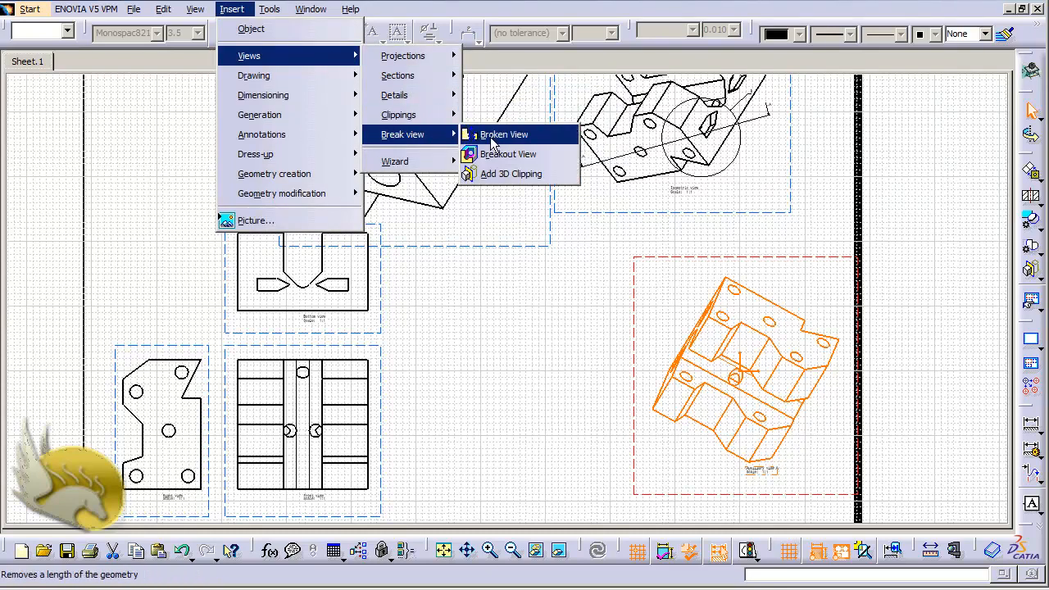
left_click(494, 139)
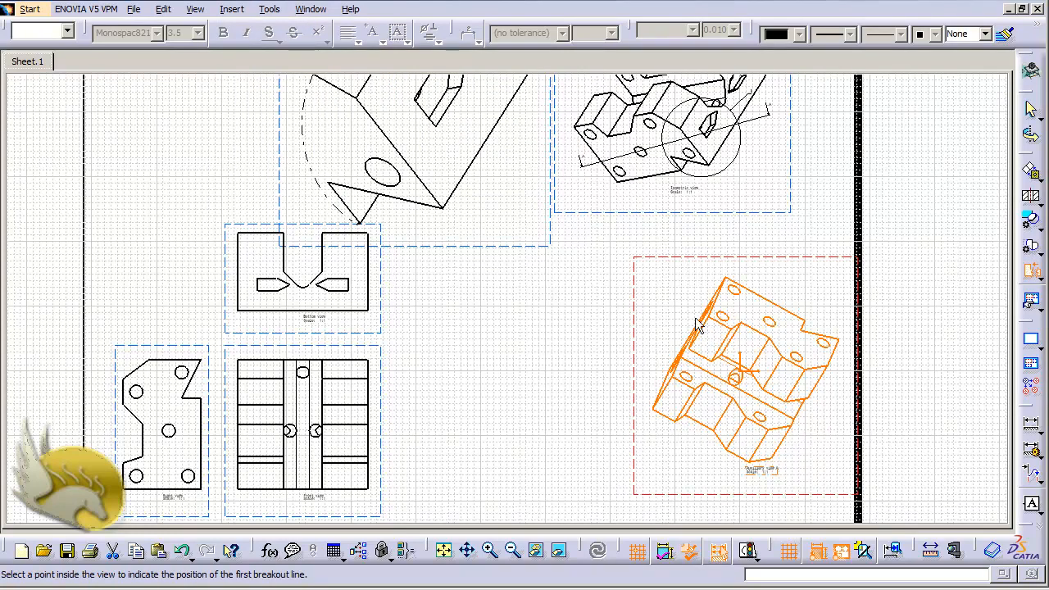
left_click(683, 279)
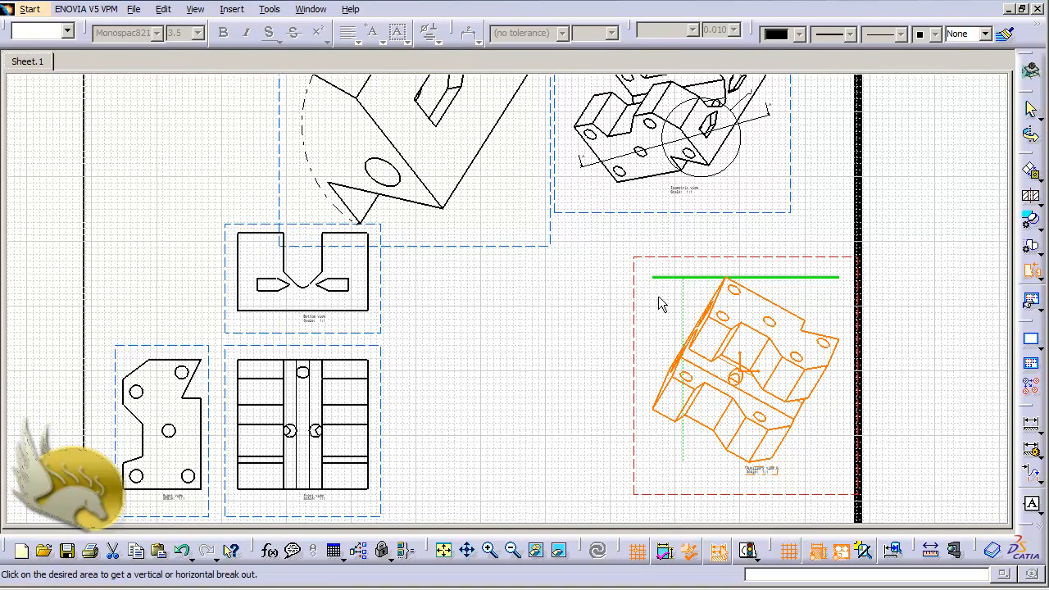
left_click(698, 277)
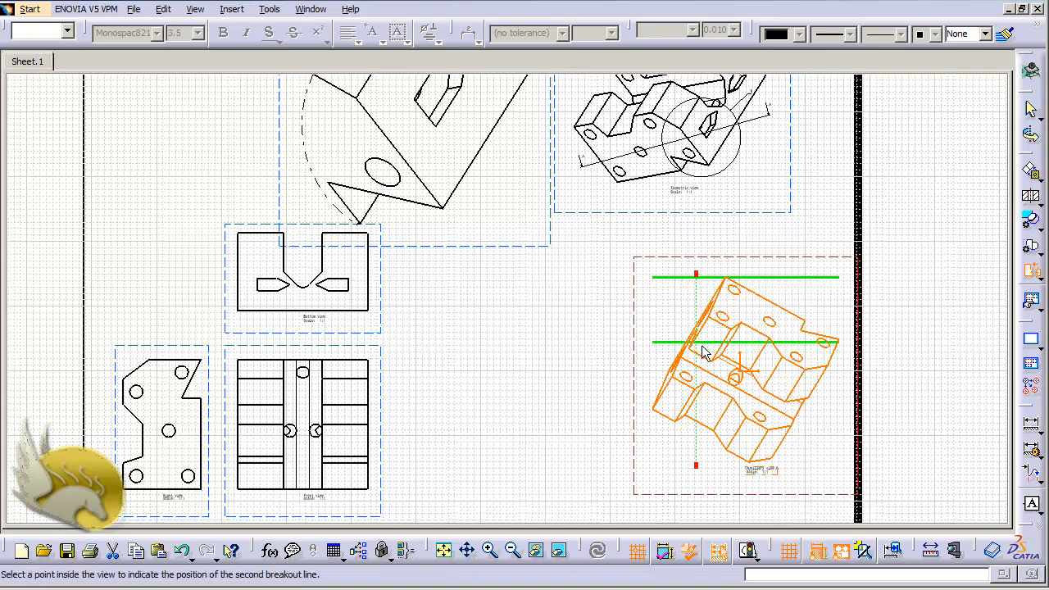
left_click(707, 387)
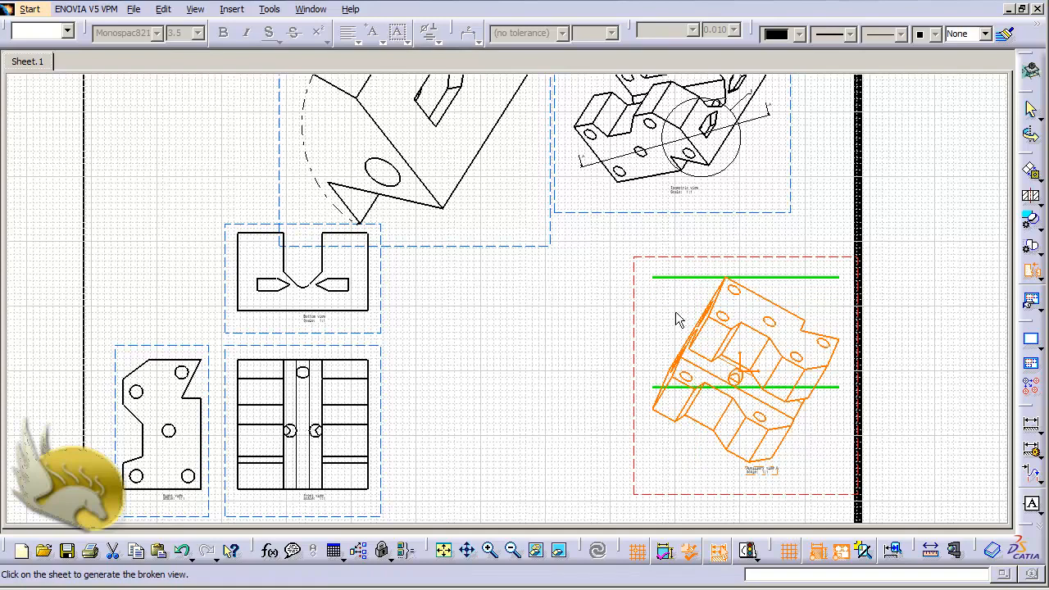
left_click(678, 276)
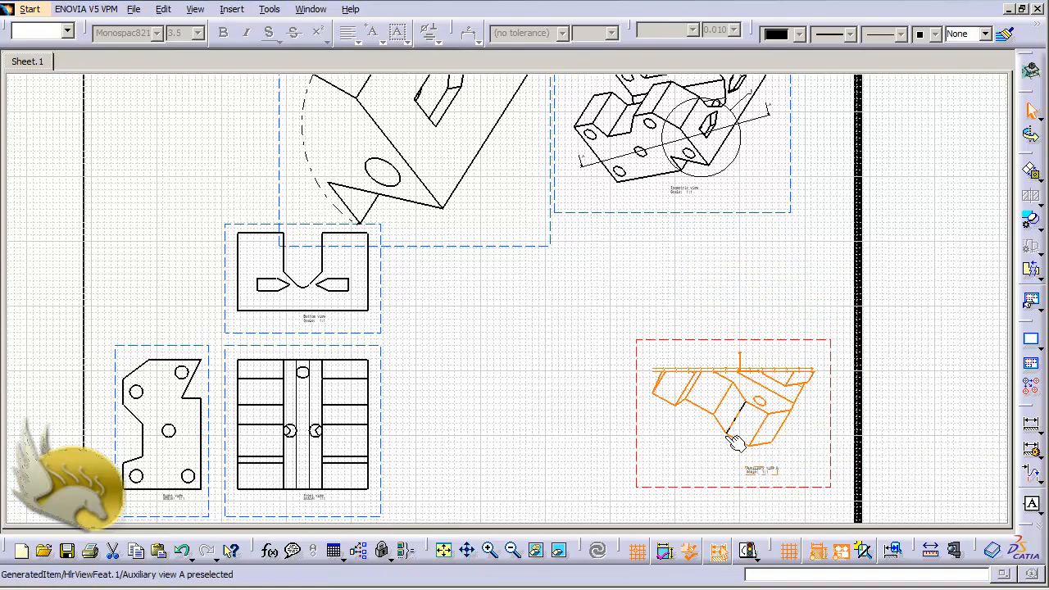
left_click(714, 369)
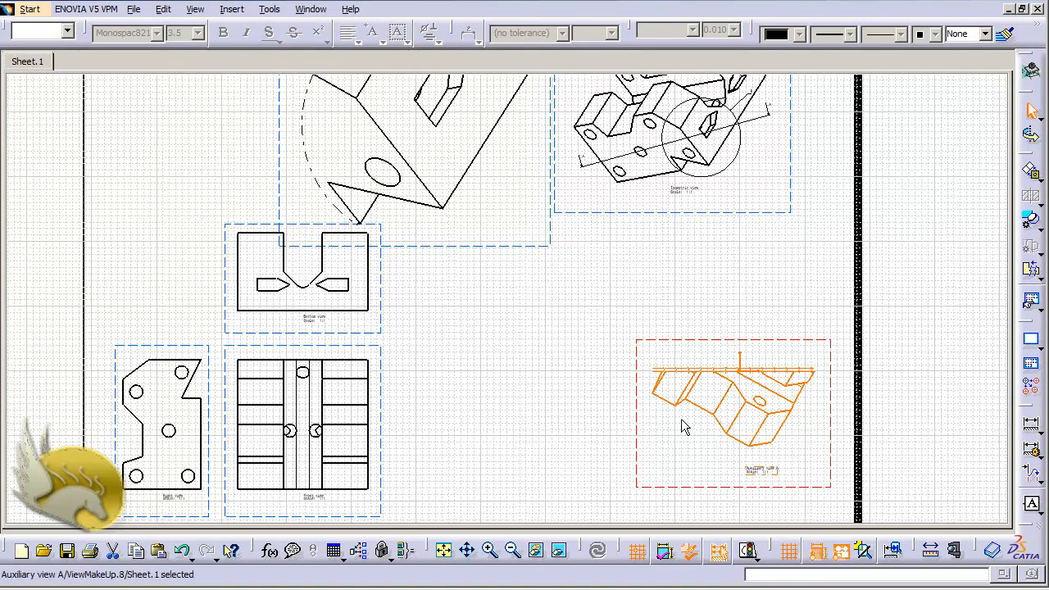
key("ctrl+z")
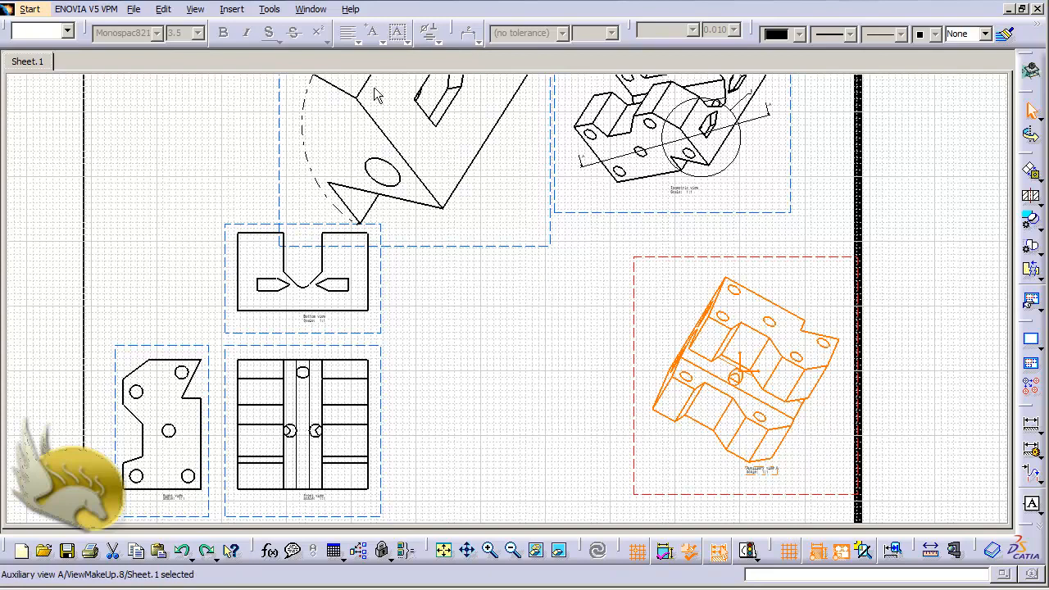
Create a broken view of the auxiliary view with two closely spaced horizontal break lines just above the part's centre, and select the break line.
left_click(231, 9)
mouse_move(276, 54)
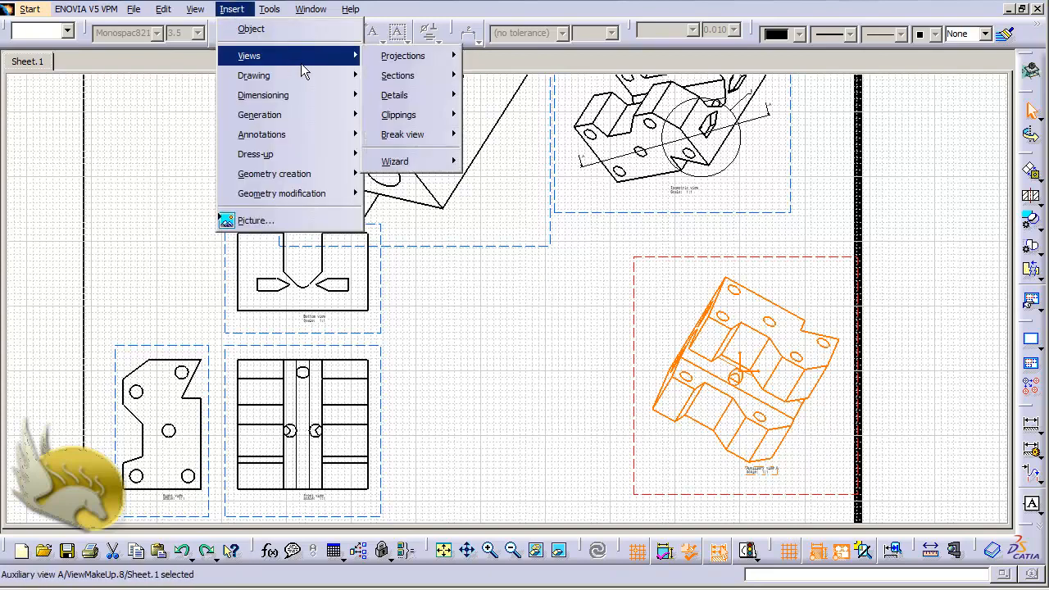
mouse_move(432, 136)
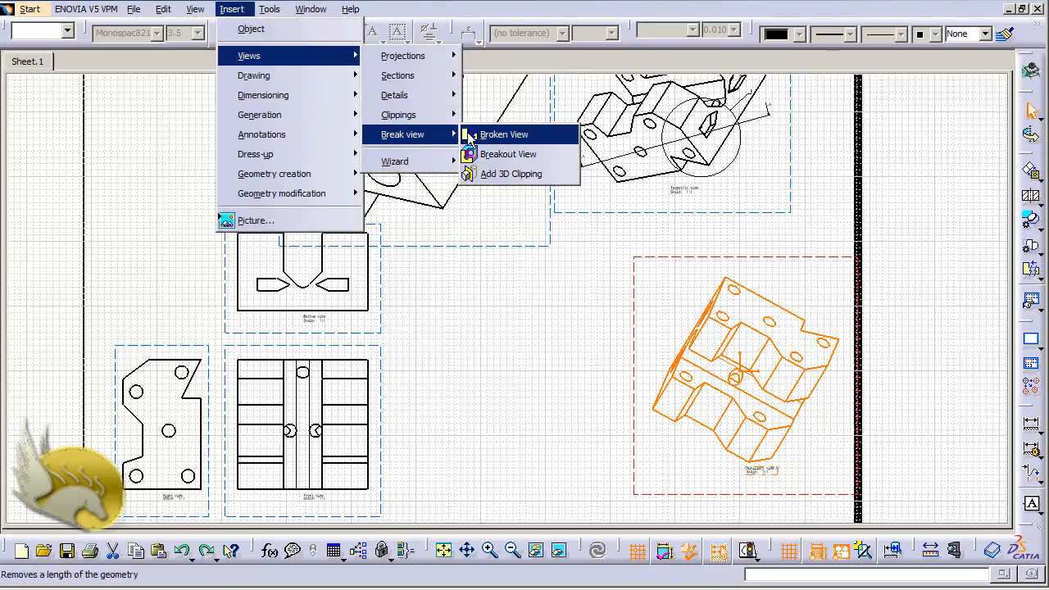
left_click(484, 136)
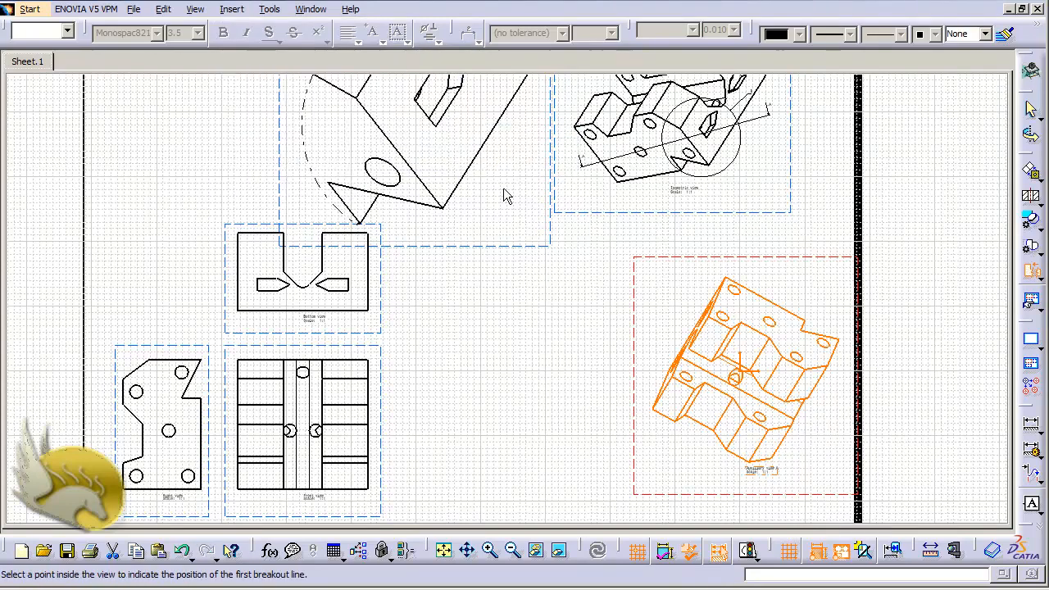
left_click(680, 335)
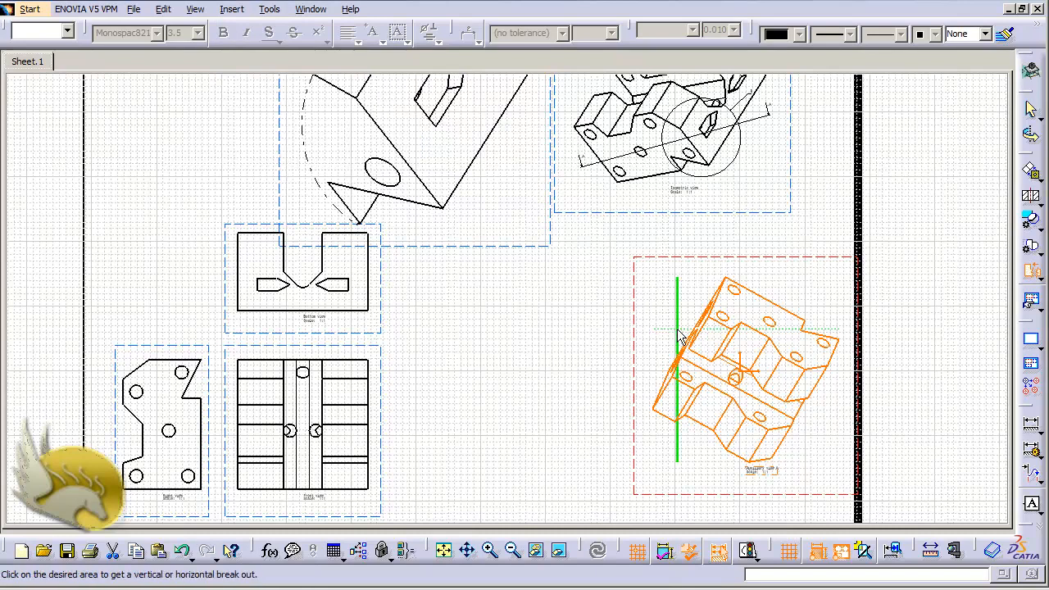
left_click(747, 329)
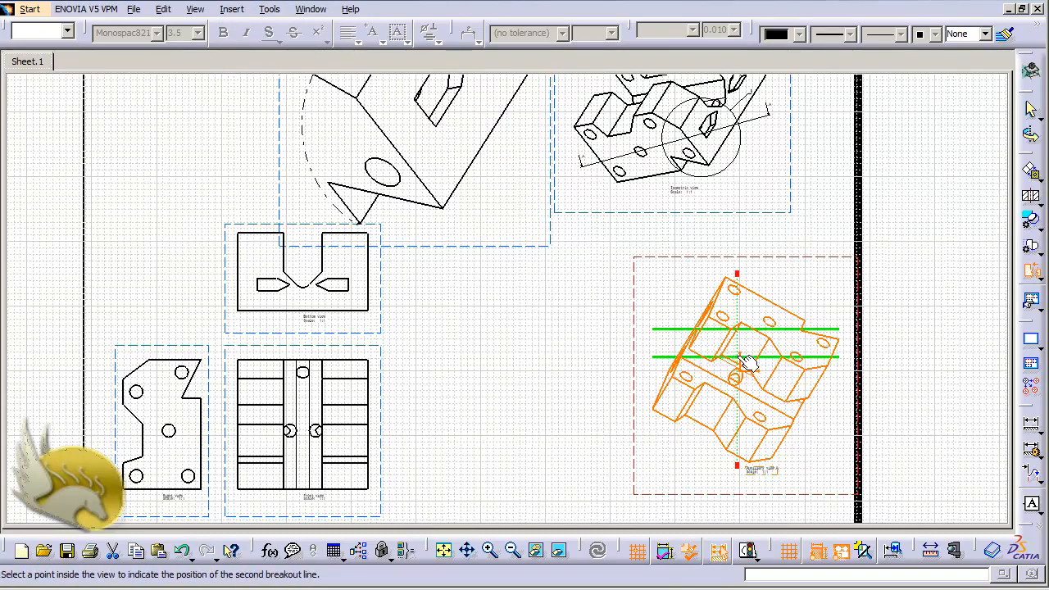
left_click(741, 357)
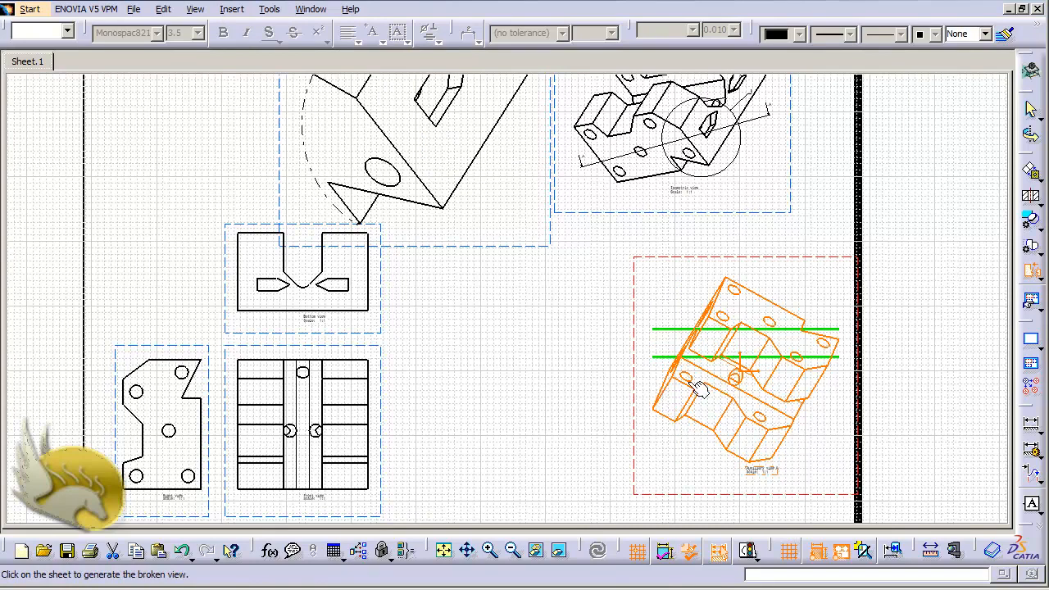
left_click(660, 468)
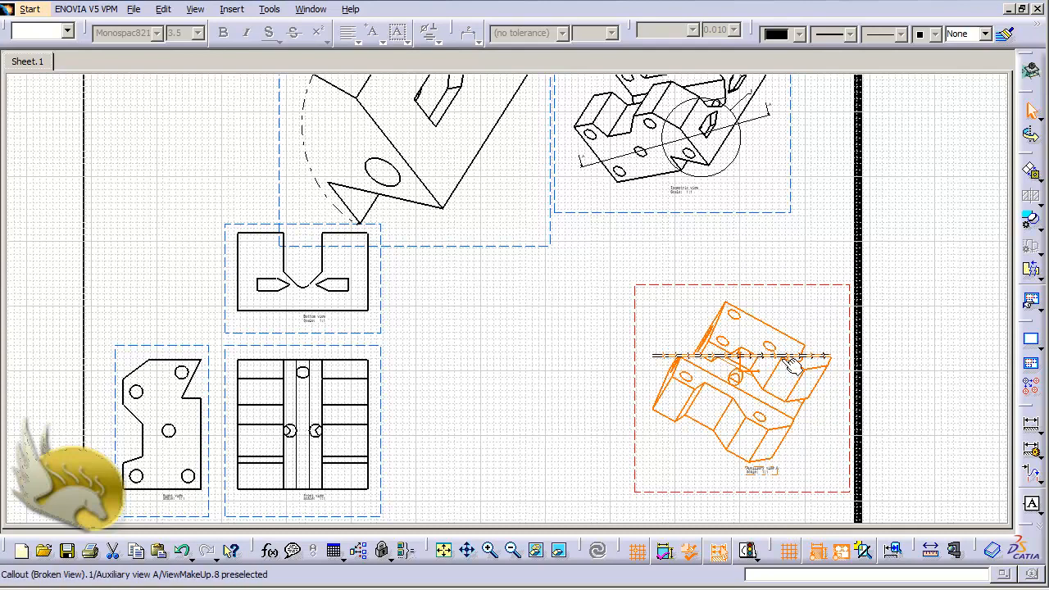
left_click(750, 356)
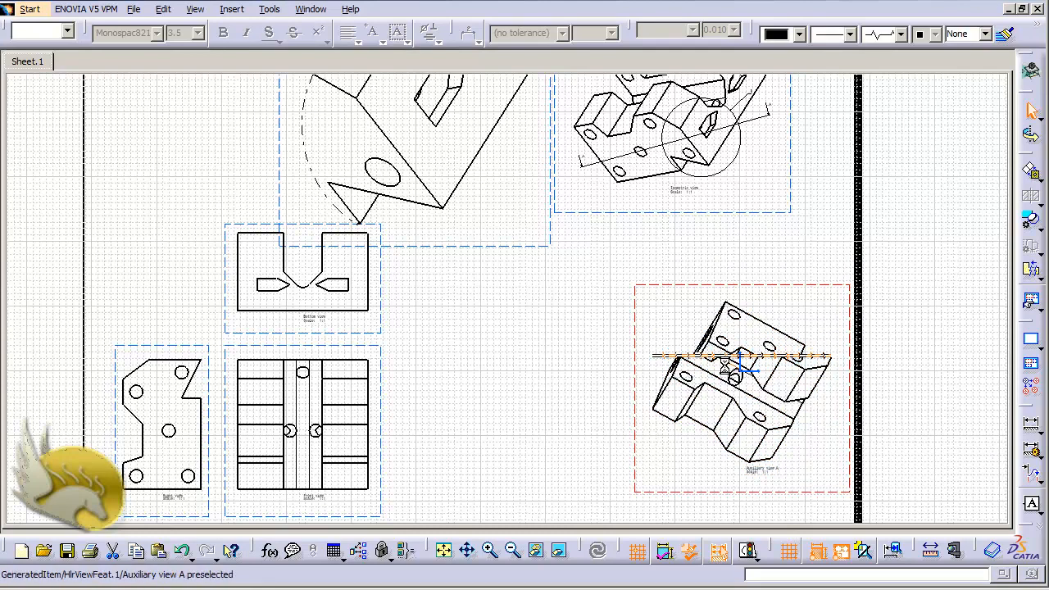